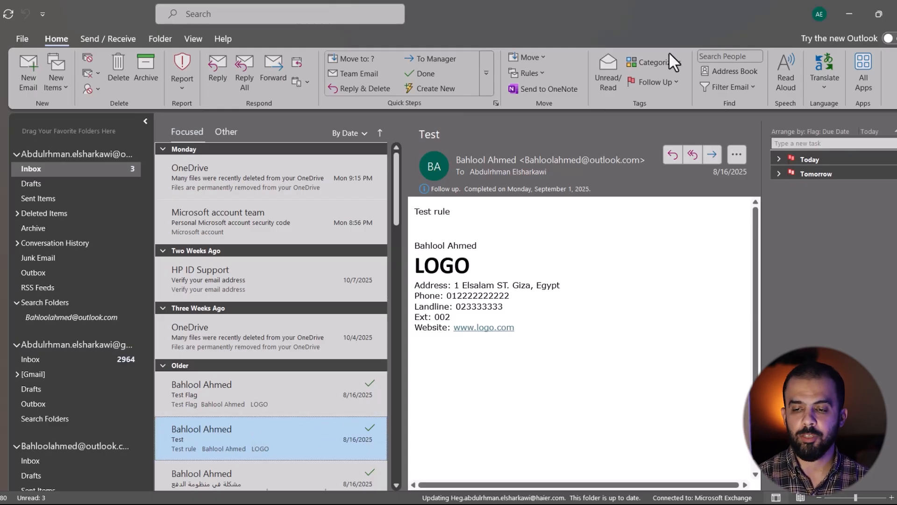
# Step: Assign the Blue category to the inbox message "Test" and to the Arabic message "مشكلة في منظومة الدفع"
pyautogui.click(663, 65)
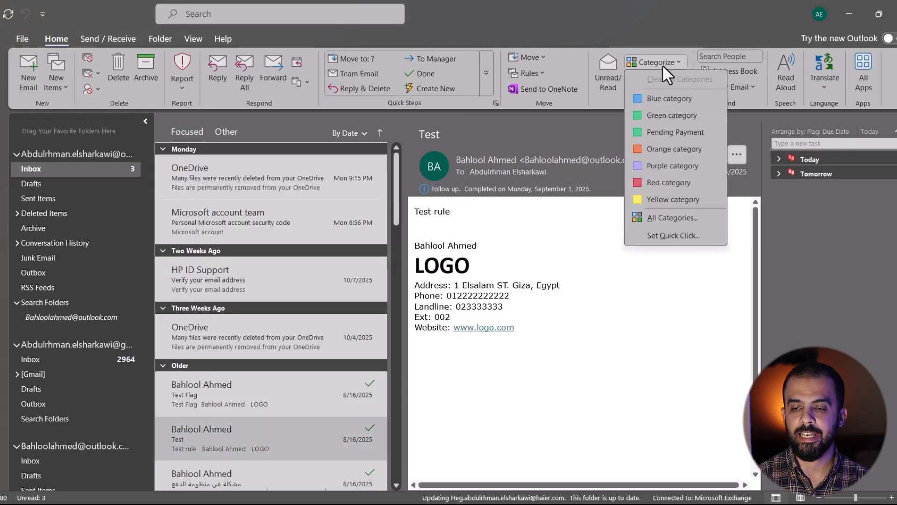
pyautogui.click(659, 99)
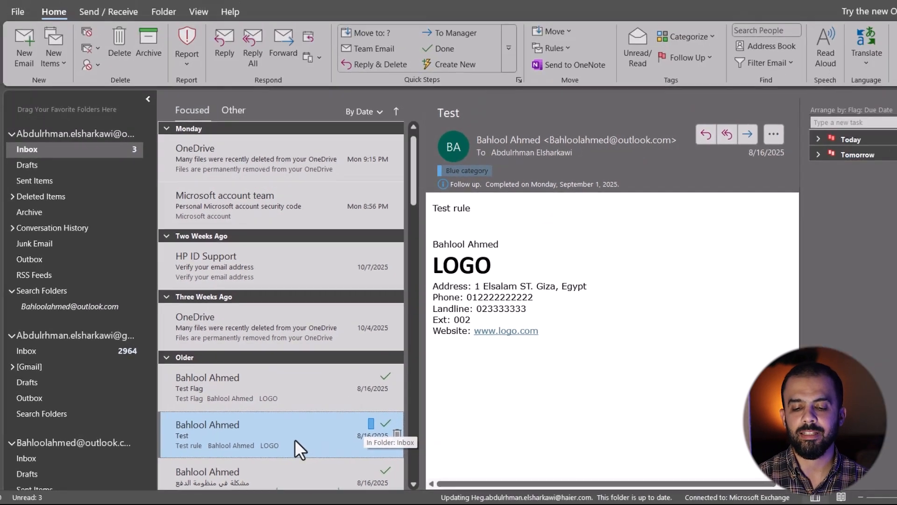
pyautogui.scroll(-3, 285, 442)
pyautogui.click(265, 366)
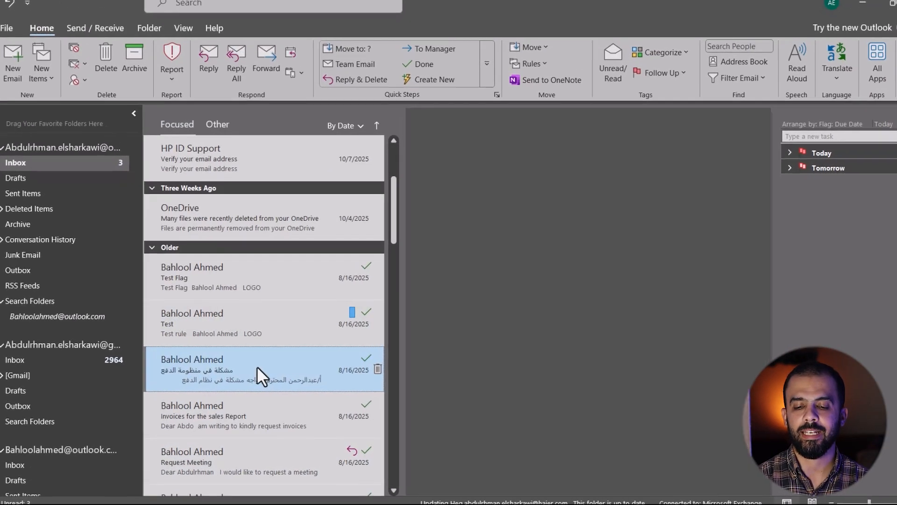
pyautogui.rightClick(257, 366)
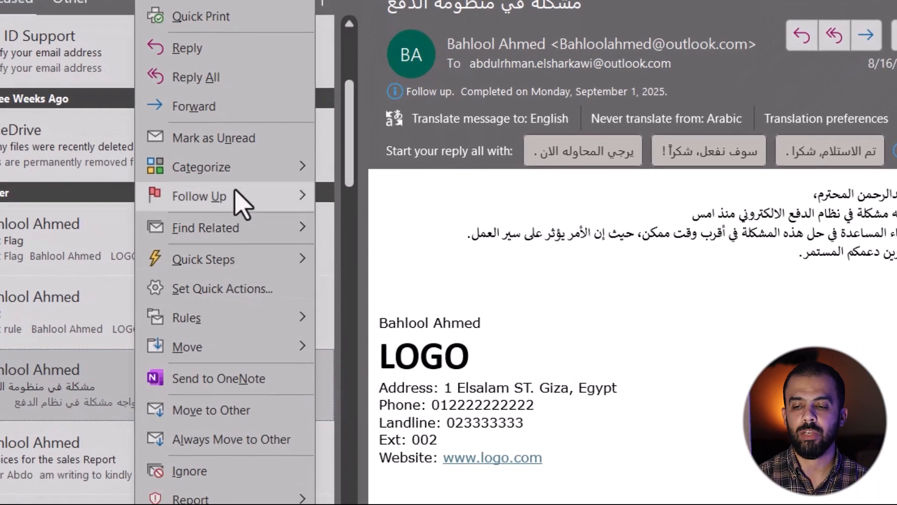
pyautogui.moveTo(244, 184)
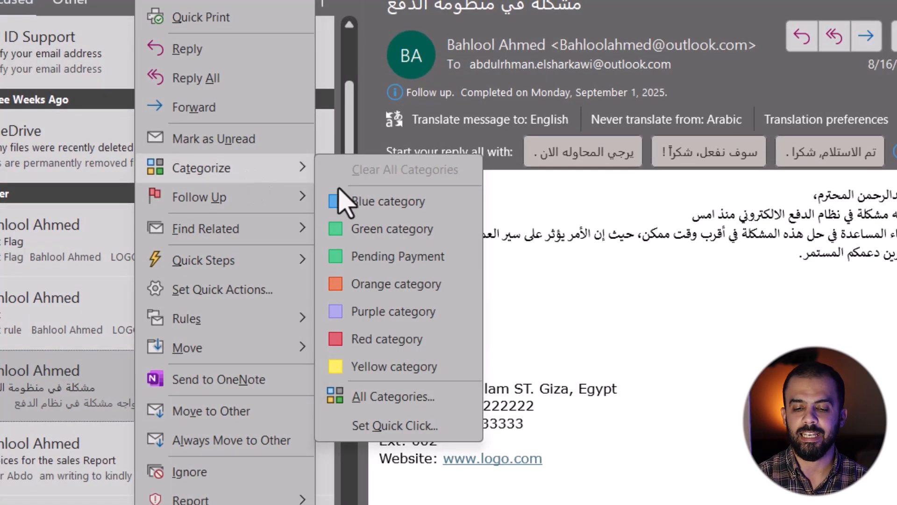
pyautogui.click(334, 200)
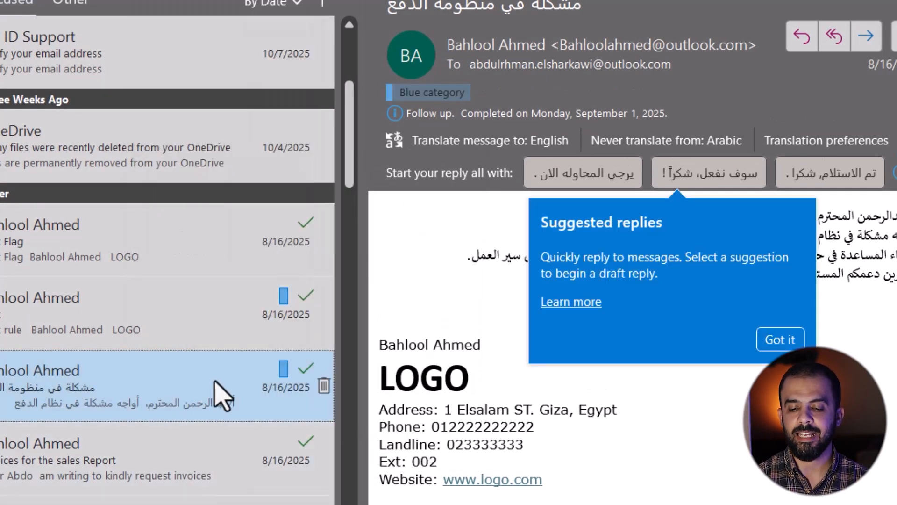
# Step: Remove the Blue category from the messages "مشكلة في منظومة الدفع" and "Test"
pyautogui.rightClick(220, 392)
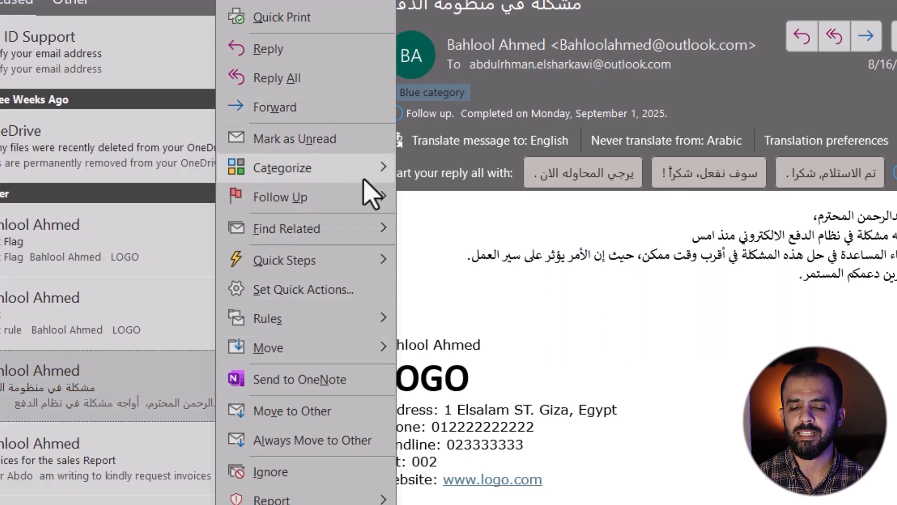
pyautogui.moveTo(364, 179)
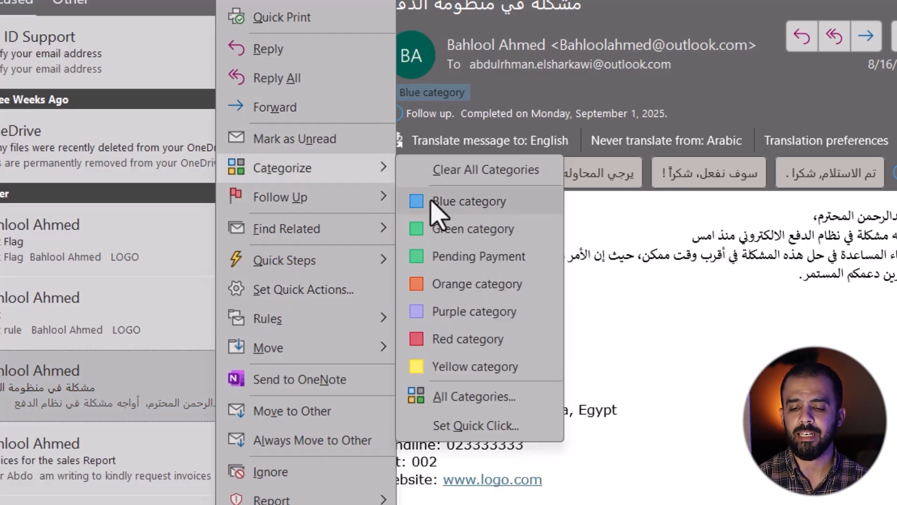
pyautogui.click(499, 200)
pyautogui.rightClick(204, 327)
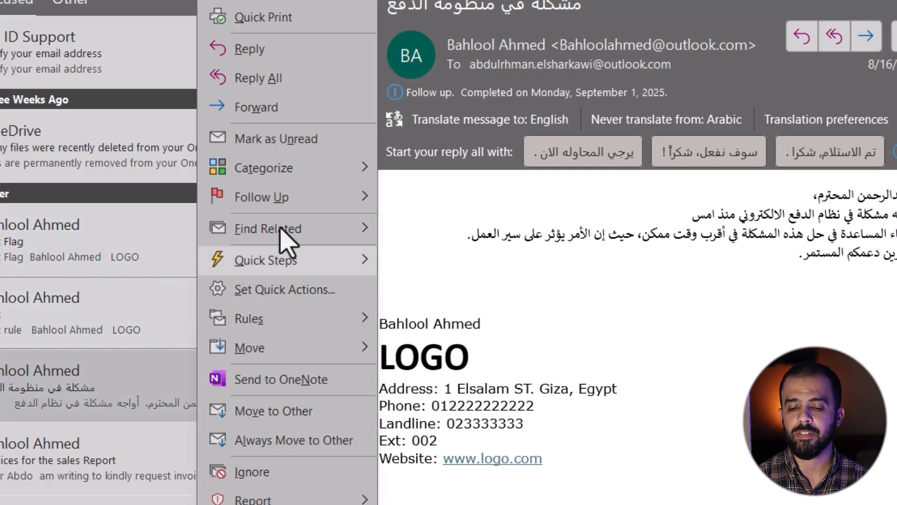
pyautogui.moveTo(355, 166)
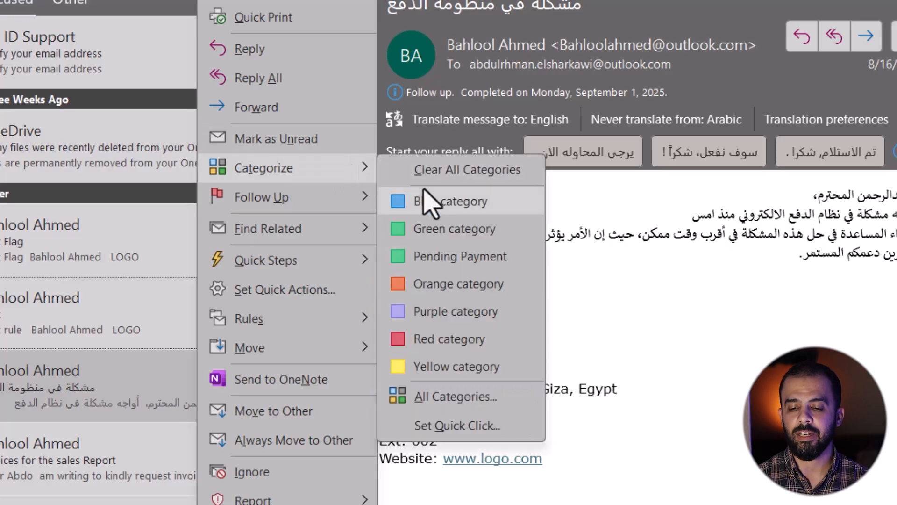
pyautogui.press('Escape')
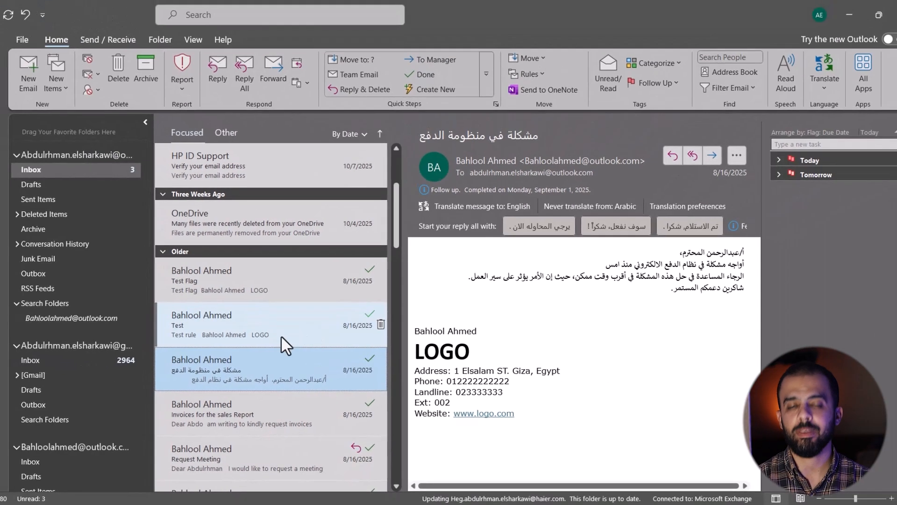
# Step: Mark the messages "Test" and "مشكلة في منظومة الدفع" with the Blue category again
pyautogui.click(281, 335)
pyautogui.rightClick(282, 335)
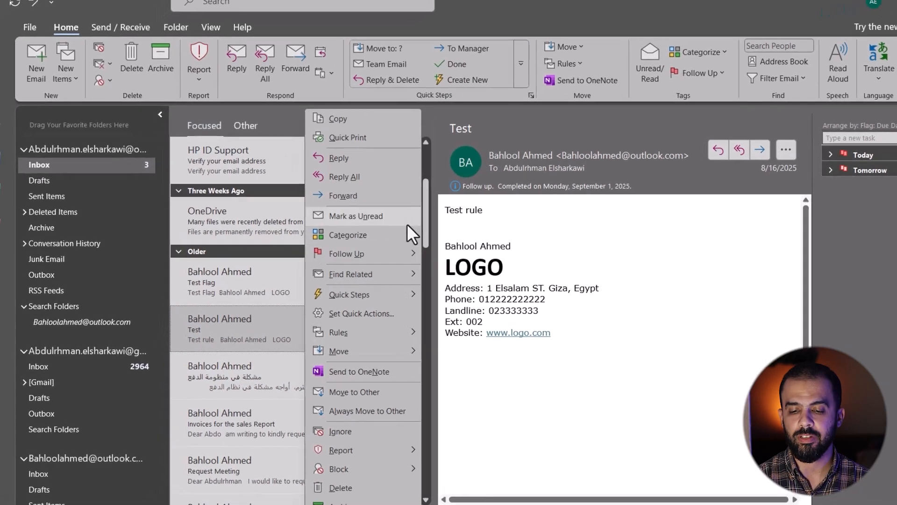
pyautogui.moveTo(412, 235)
pyautogui.click(484, 259)
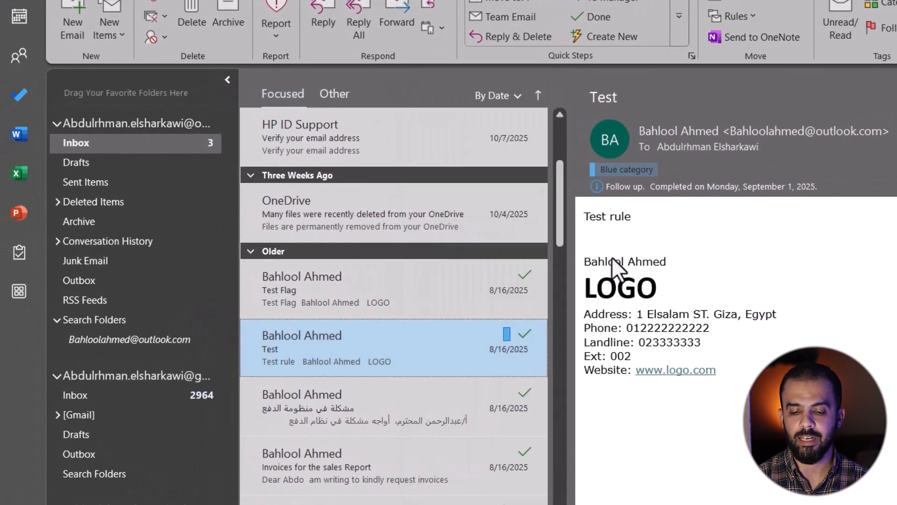
pyautogui.click(428, 431)
pyautogui.rightClick(427, 430)
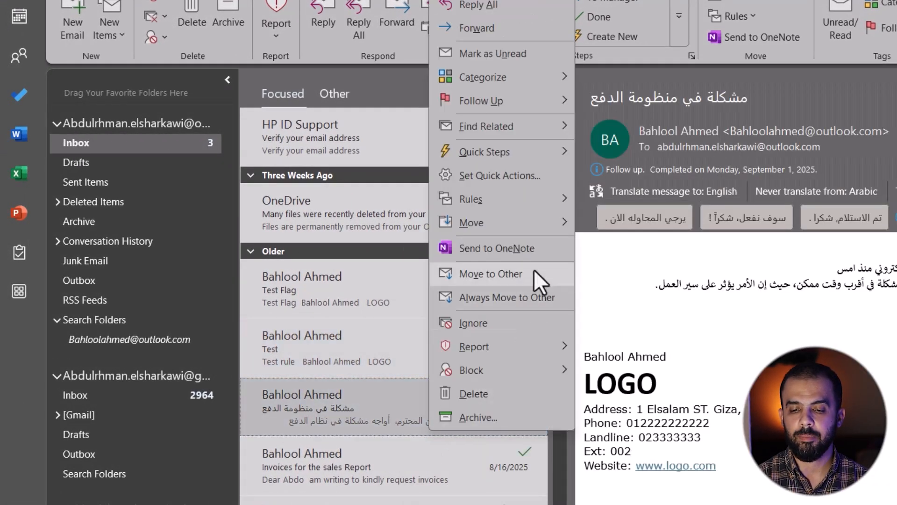
pyautogui.moveTo(553, 80)
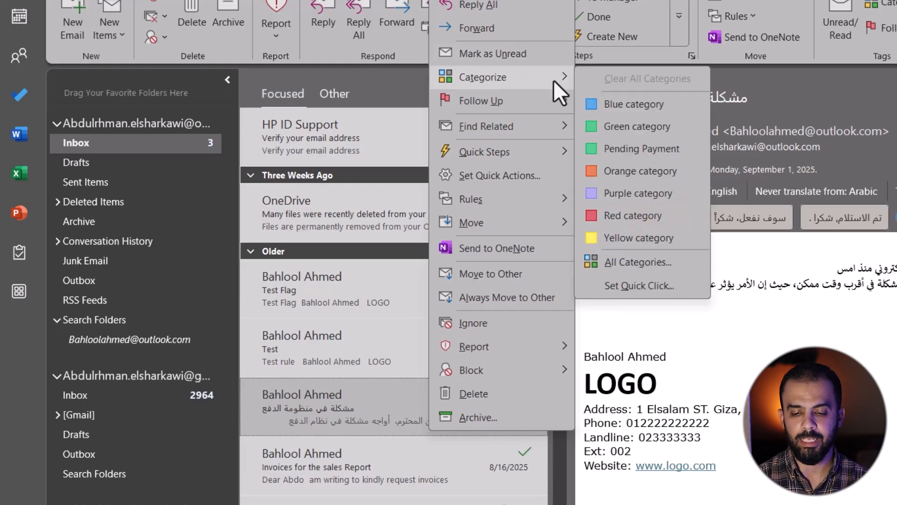
pyautogui.click(627, 107)
# Step: Assign the Red category to the messages "Request Meeting" and "Request Report"
pyautogui.scroll(-2, 436, 461)
pyautogui.rightClick(437, 461)
pyautogui.moveTo(570, 105)
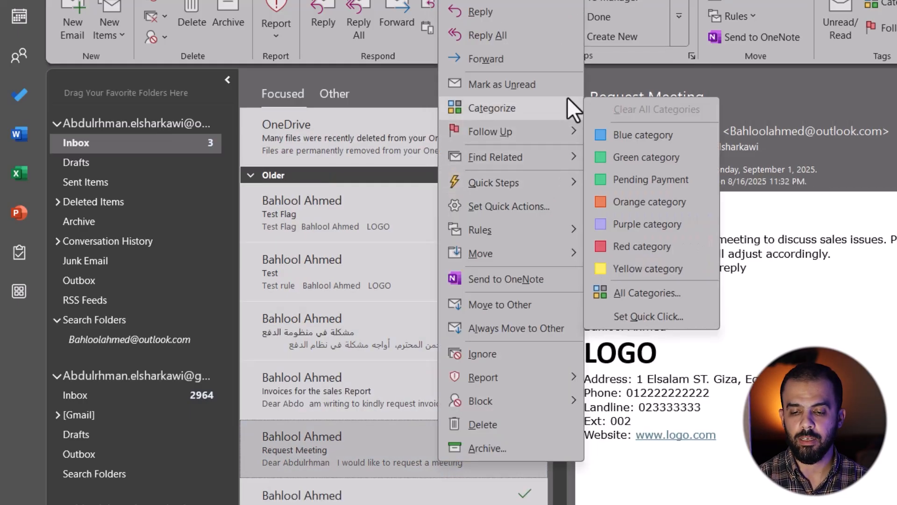
pyautogui.click(661, 251)
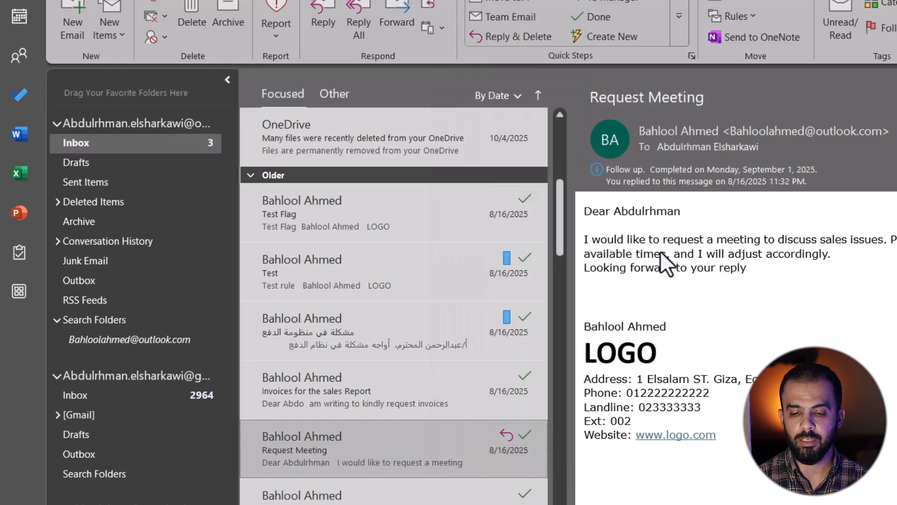
pyautogui.scroll(-3, 428, 319)
pyautogui.click(428, 319)
pyautogui.rightClick(428, 319)
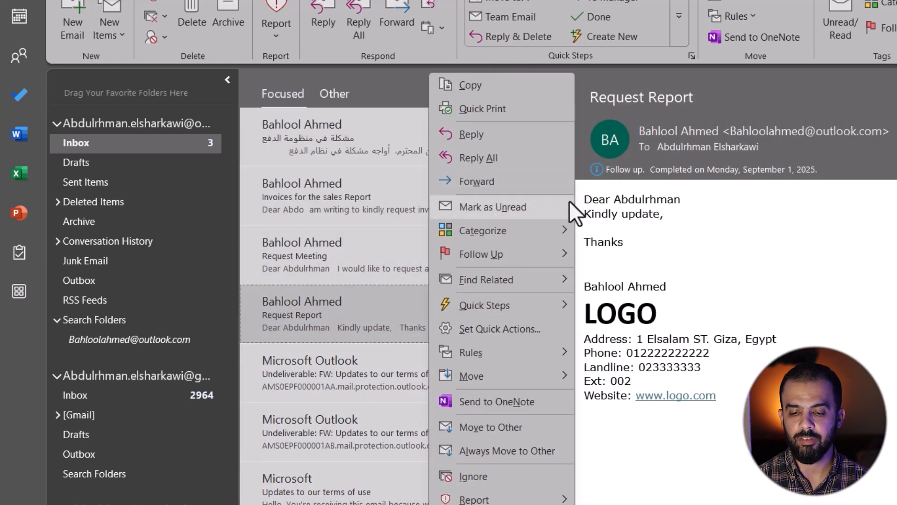
pyautogui.moveTo(563, 231)
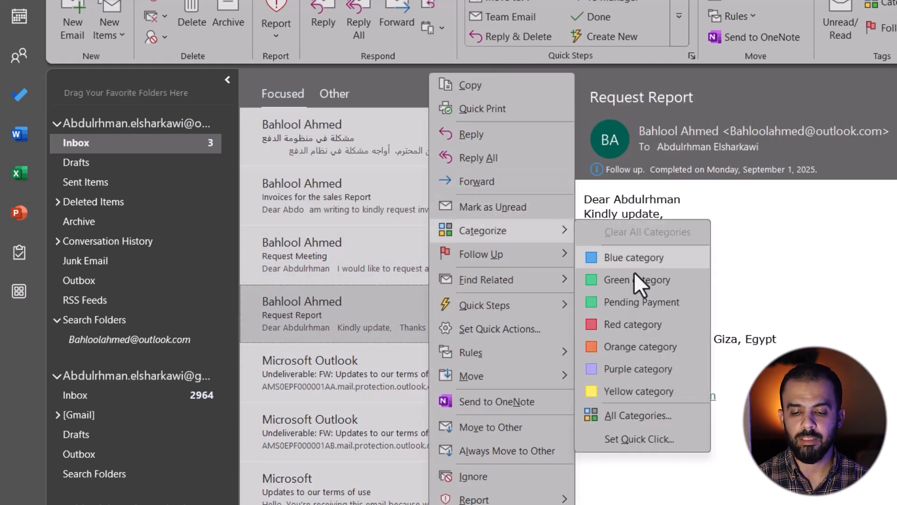
pyautogui.click(655, 324)
# Step: Assign the Green category to the messages "Updates to our terms of use" and "طلب عرض اسعار"
pyautogui.click(435, 483)
pyautogui.rightClick(434, 484)
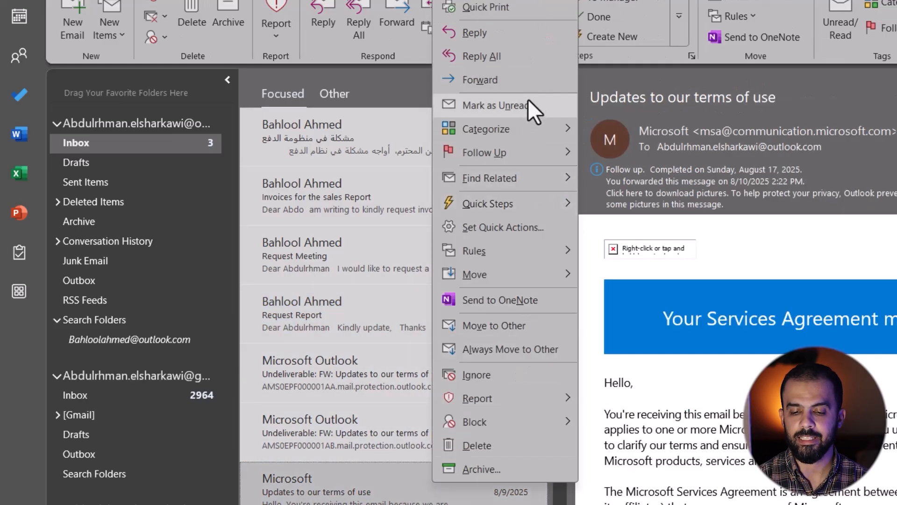
pyautogui.moveTo(533, 124)
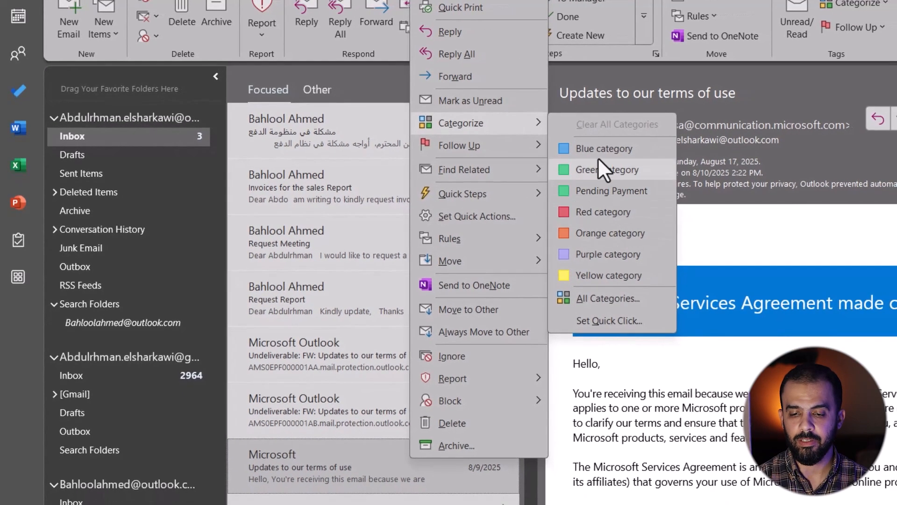
pyautogui.click(596, 169)
pyautogui.scroll(-3, 406, 397)
pyautogui.rightClick(406, 397)
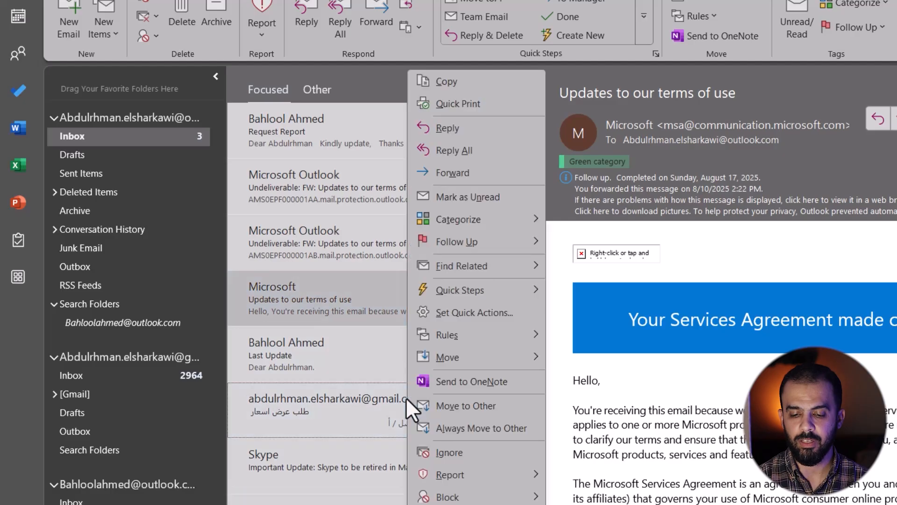
pyautogui.moveTo(537, 223)
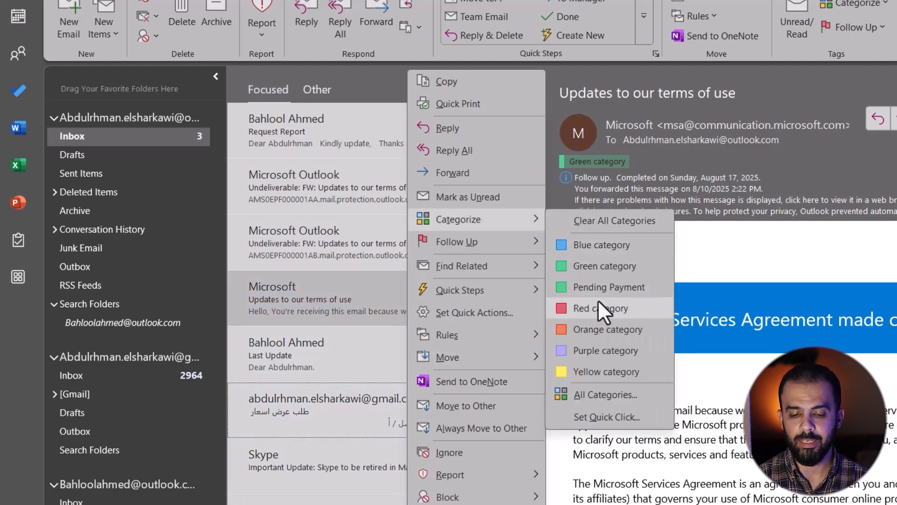
pyautogui.click(579, 268)
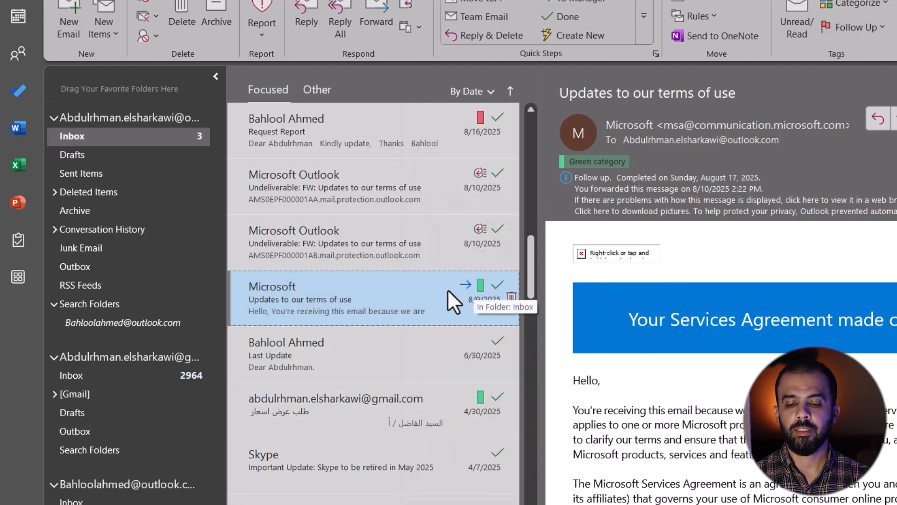
# Step: Create a search folder of the Categorized mail type in the Outlook account, limited to the Blue category
pyautogui.scroll(5, 459, 386)
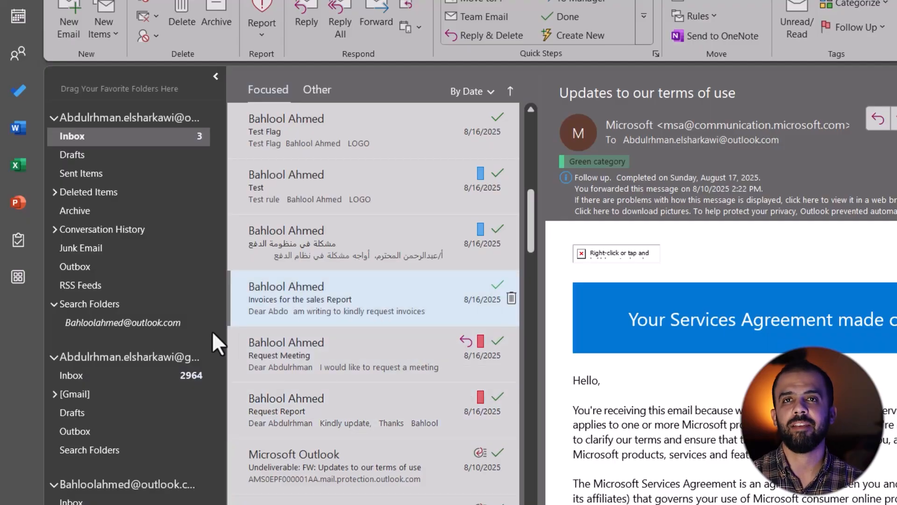
pyautogui.click(60, 304)
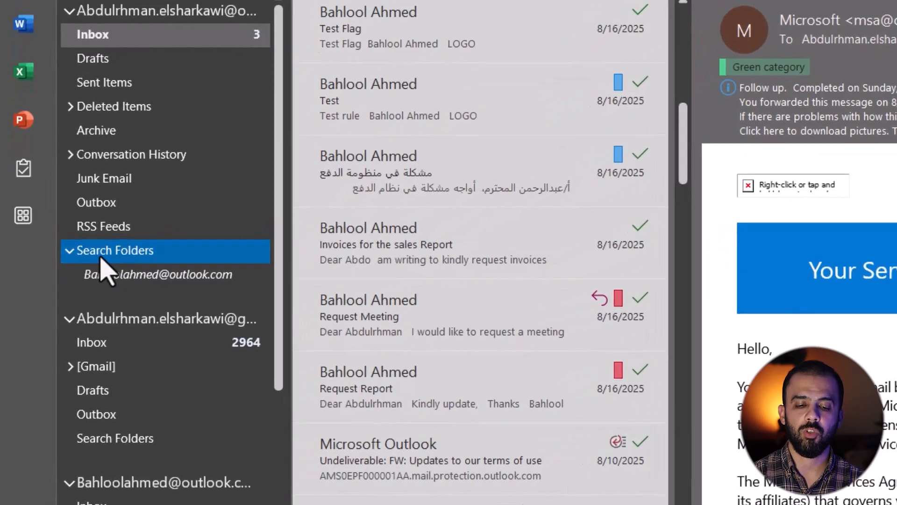
pyautogui.rightClick(78, 307)
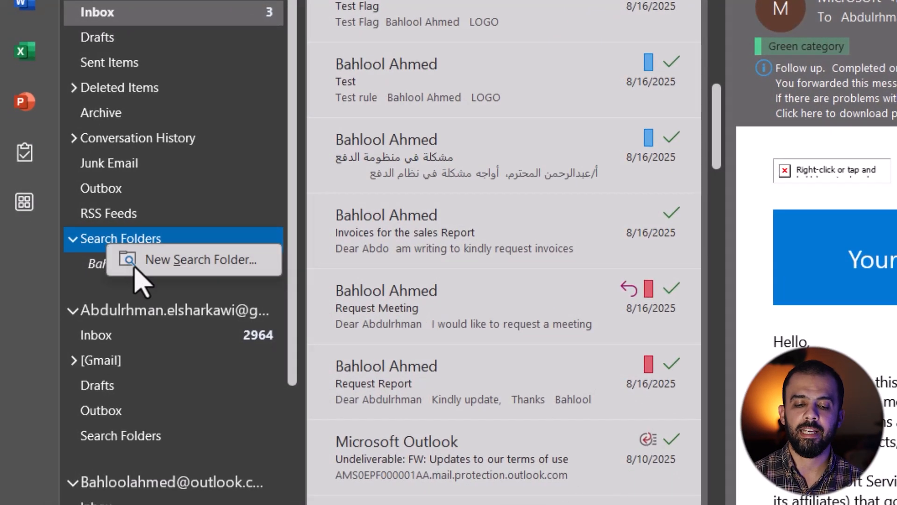
pyautogui.click(187, 259)
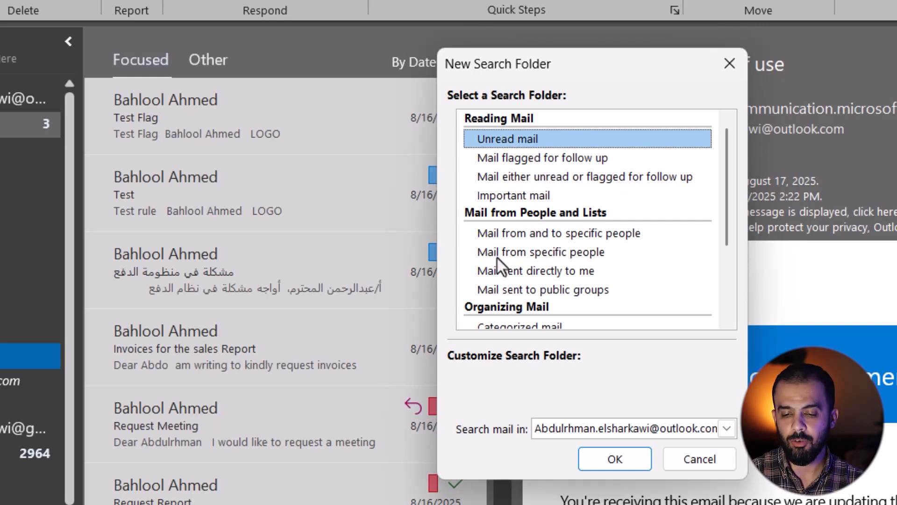
pyautogui.scroll(-1, 497, 258)
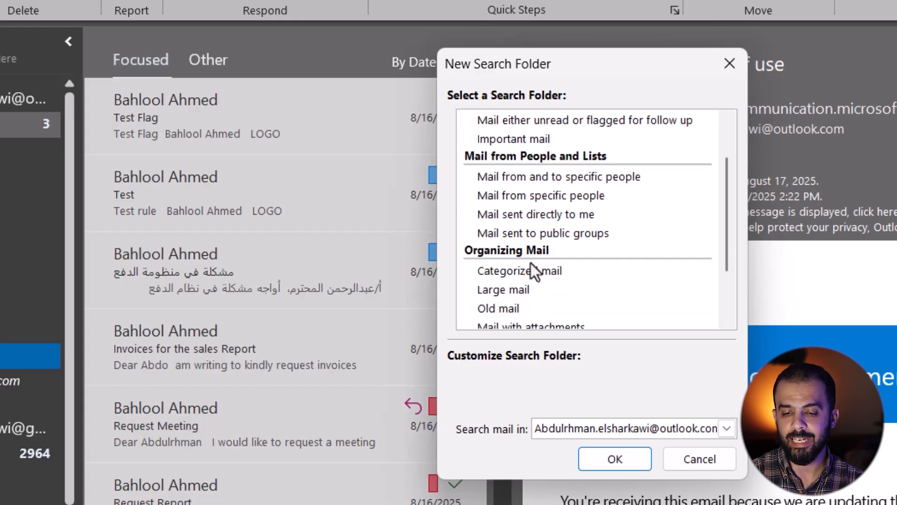
pyautogui.click(499, 274)
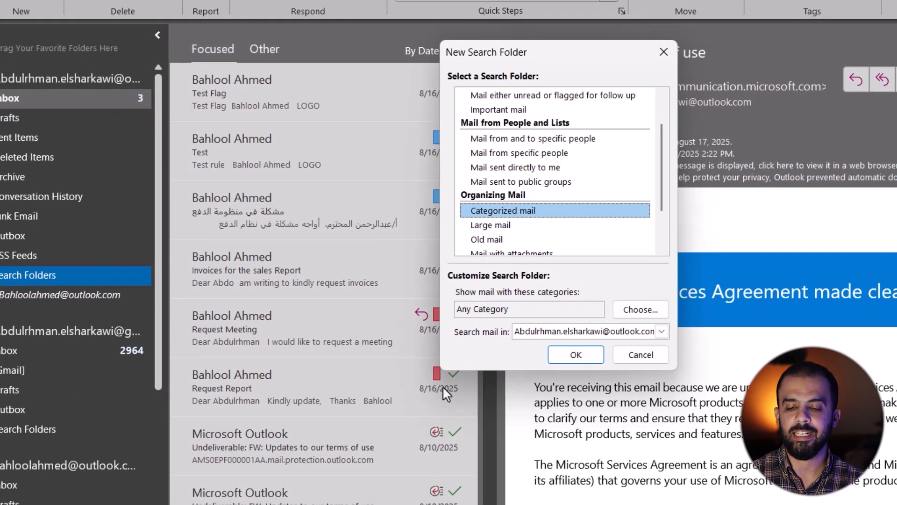
pyautogui.click(635, 310)
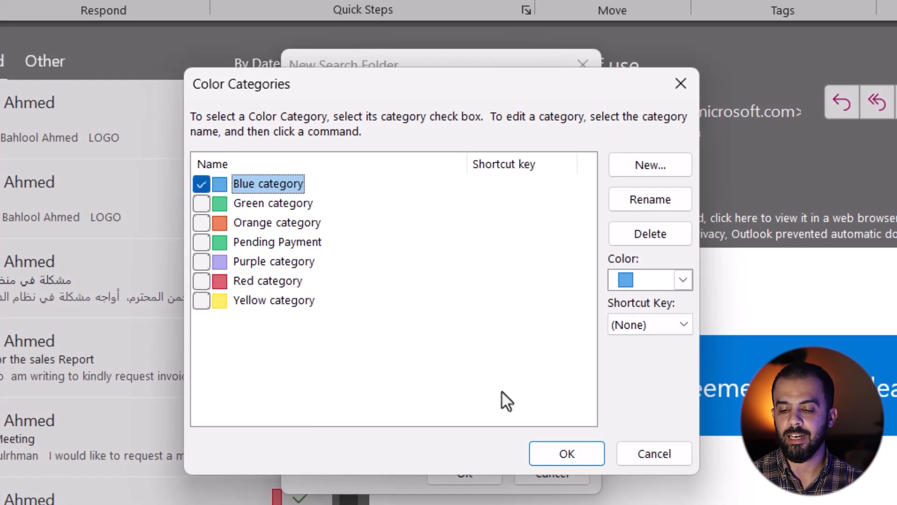
pyautogui.click(566, 460)
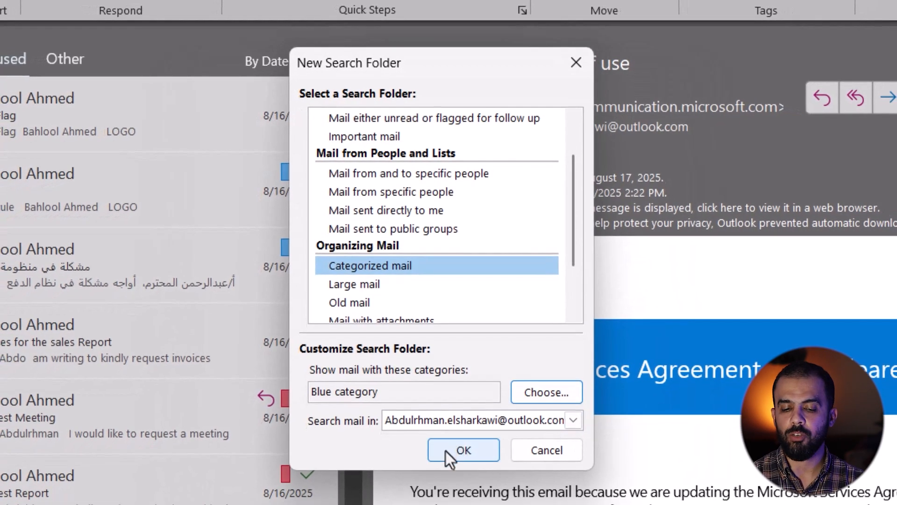
pyautogui.click(446, 451)
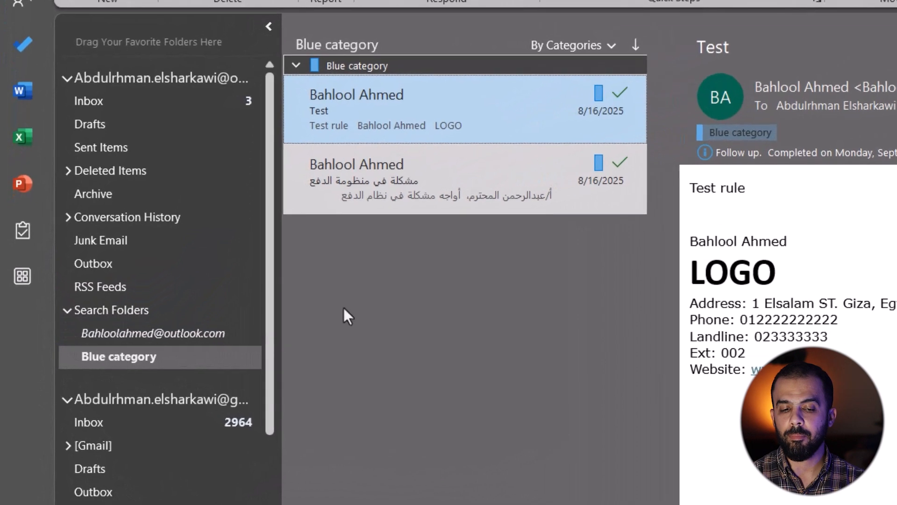
# Step: Assign the Blue category to Google's "Security alert" message in the Outlook account's inbox
pyautogui.click(92, 102)
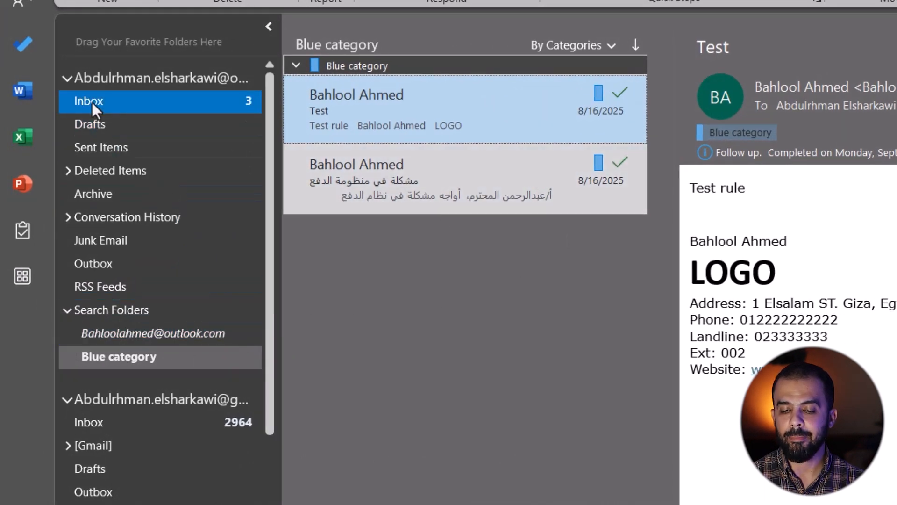
pyautogui.scroll(-7, 524, 328)
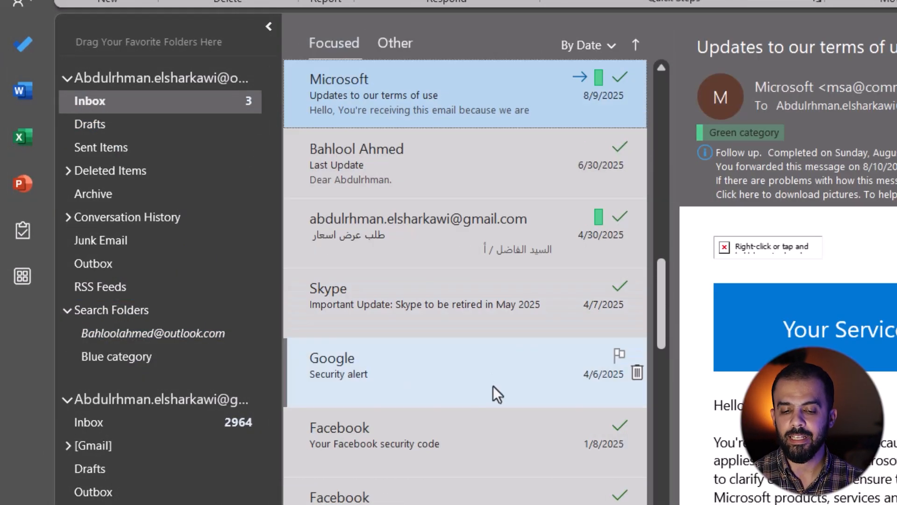
pyautogui.rightClick(495, 386)
pyautogui.moveTo(649, 204)
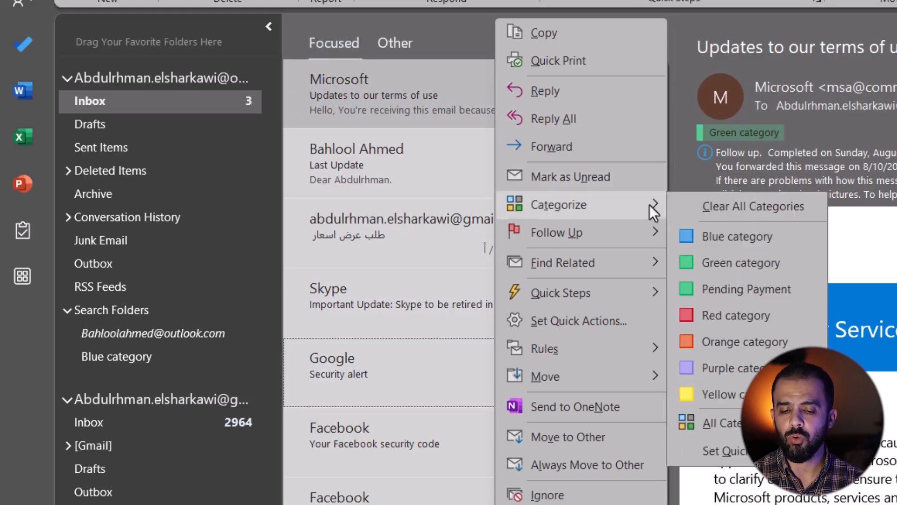
pyautogui.click(723, 243)
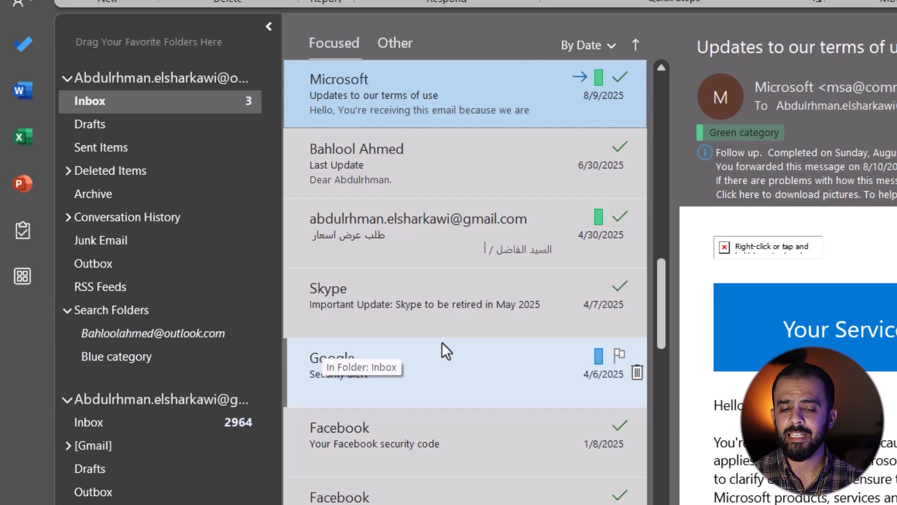
# Step: Assign the Blue category to Monday's OneDrive message about recently deleted files, and open the Blue category search folder
pyautogui.scroll(8, 442, 342)
pyautogui.rightClick(418, 120)
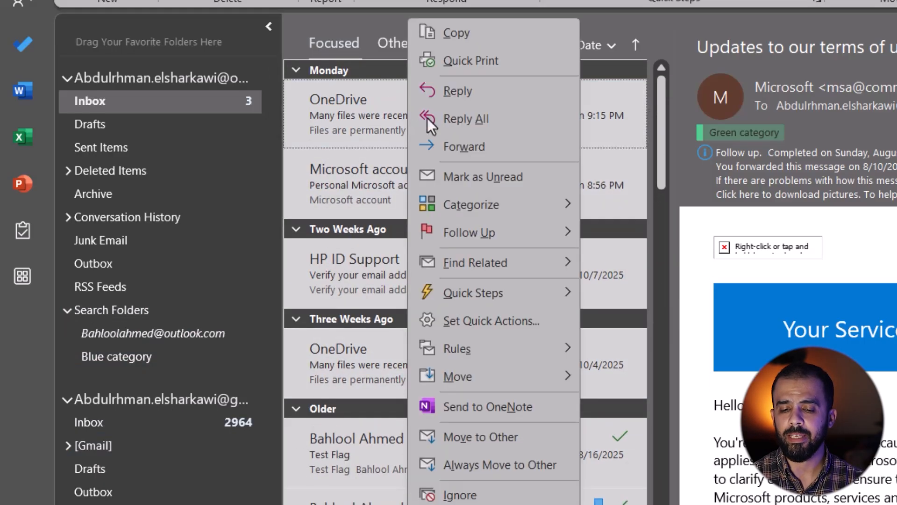
pyautogui.moveTo(559, 203)
pyautogui.click(665, 236)
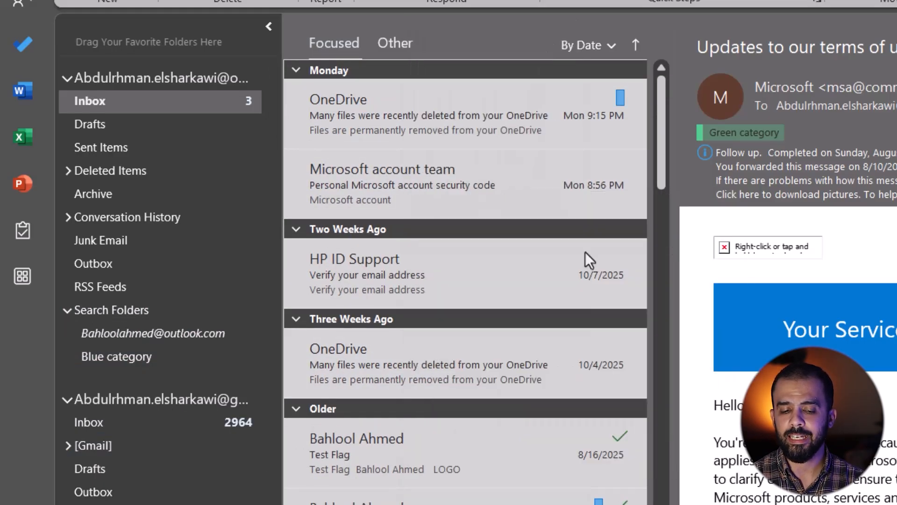
pyautogui.click(83, 359)
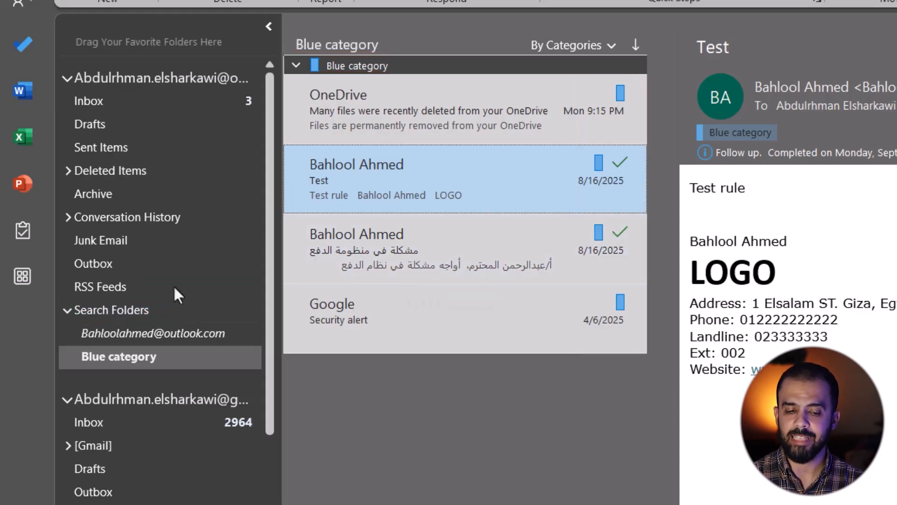
# Step: Create a search folder of the Categorized mail type in the Outlook account, limited to the Red category
pyautogui.click(136, 103)
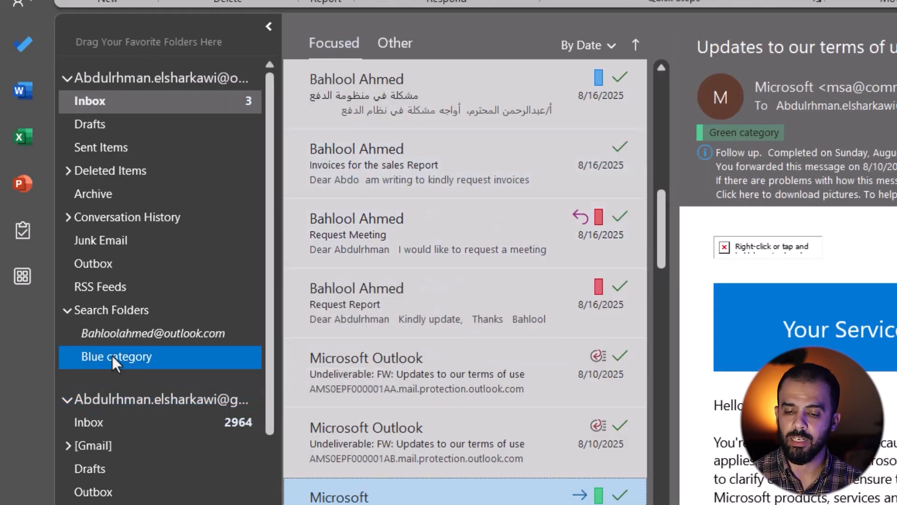
pyautogui.rightClick(102, 315)
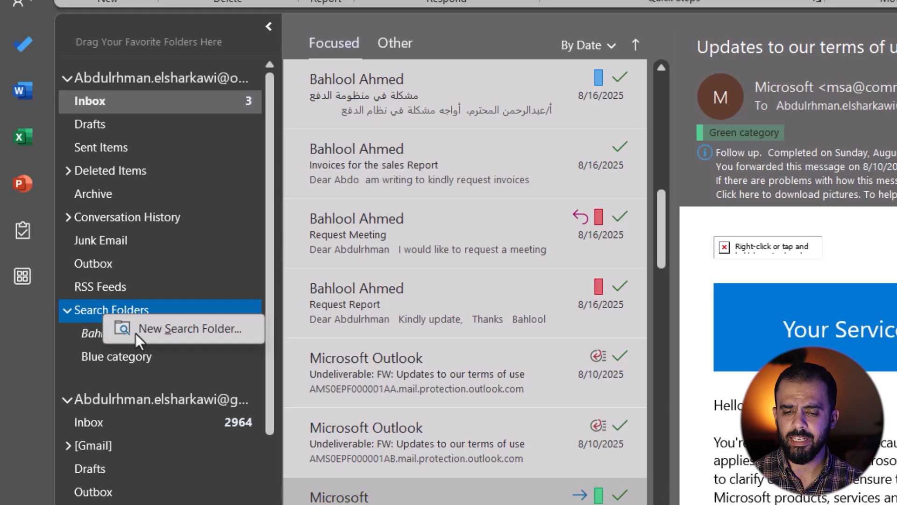
pyautogui.click(154, 332)
pyautogui.scroll(-1, 705, 248)
pyautogui.click(678, 234)
pyautogui.click(846, 349)
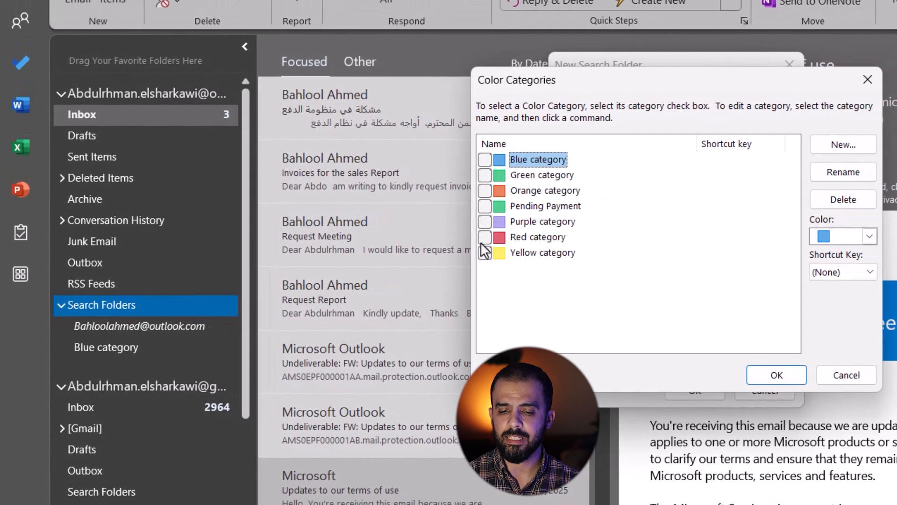
pyautogui.click(778, 375)
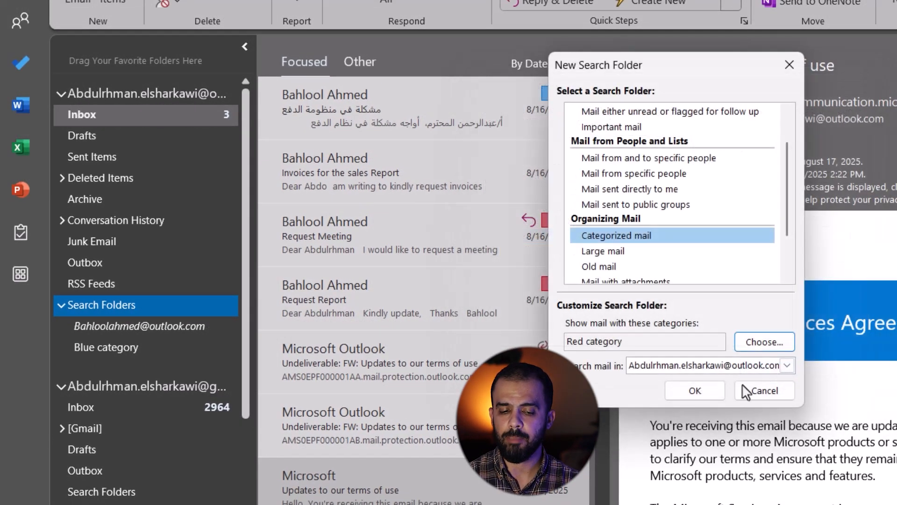
pyautogui.click(693, 392)
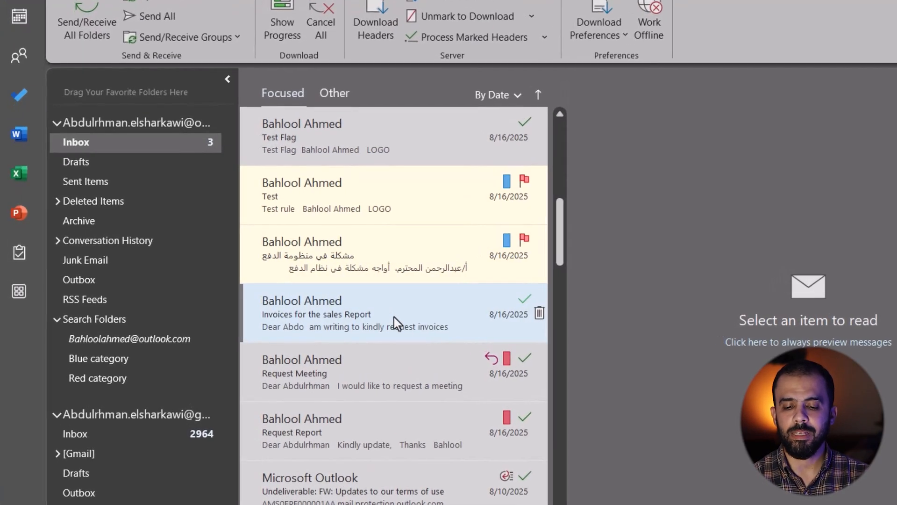
pyautogui.scroll(-2, 393, 411)
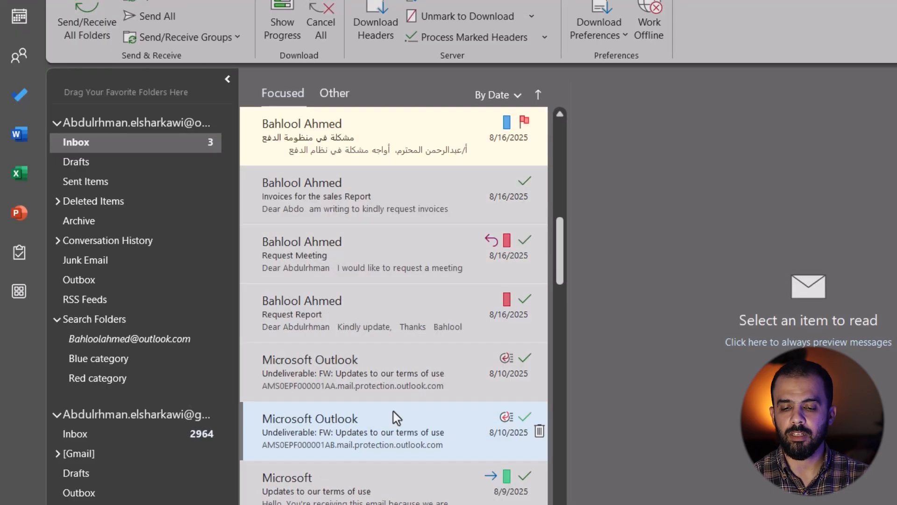
pyautogui.click(377, 372)
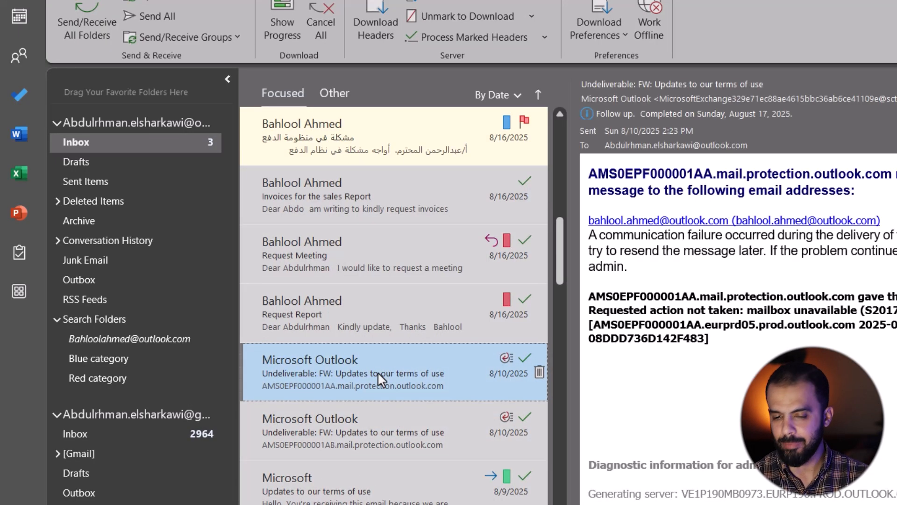
pyautogui.rightClick(378, 372)
pyautogui.click(304, 309)
pyautogui.click(304, 309)
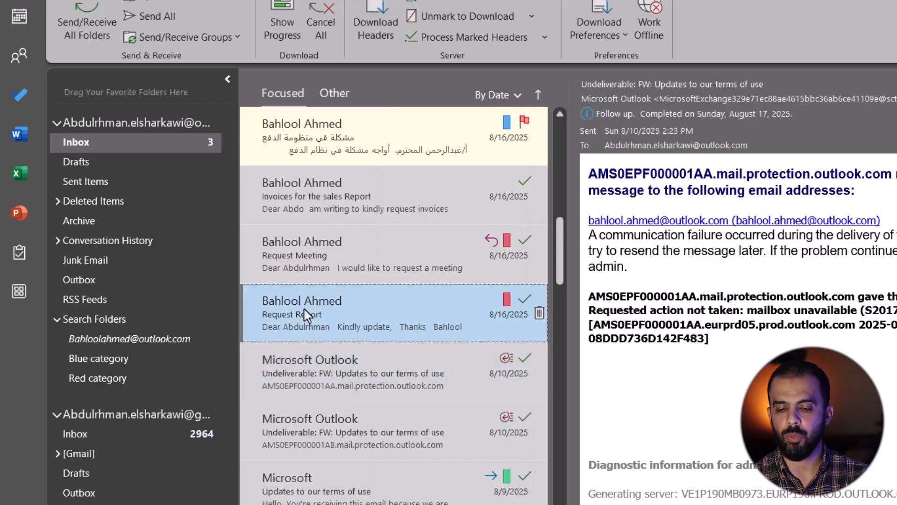
# Step: Create a dark orange category named Customer without a shortcut key, and apply it to the upper "Undeliverable: FW: Updates to our terms of use" message
pyautogui.click(379, 370)
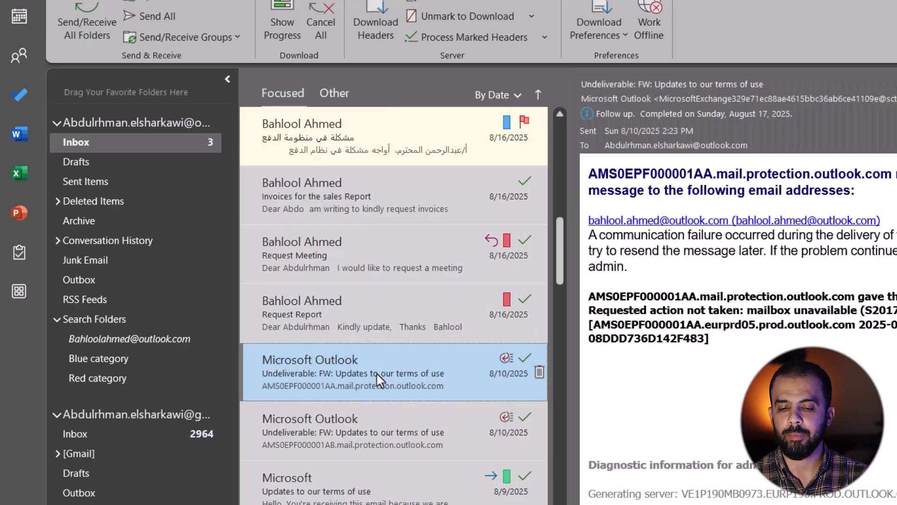
pyautogui.rightClick(377, 373)
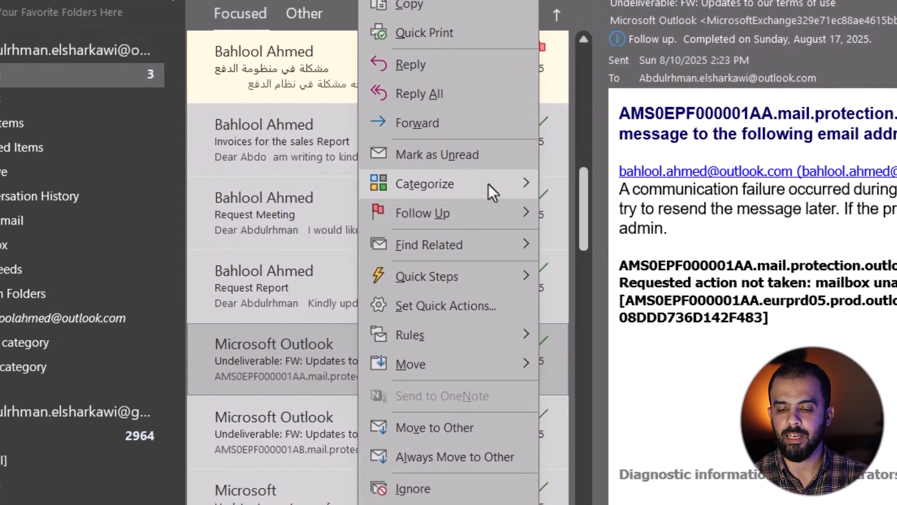
pyautogui.moveTo(487, 229)
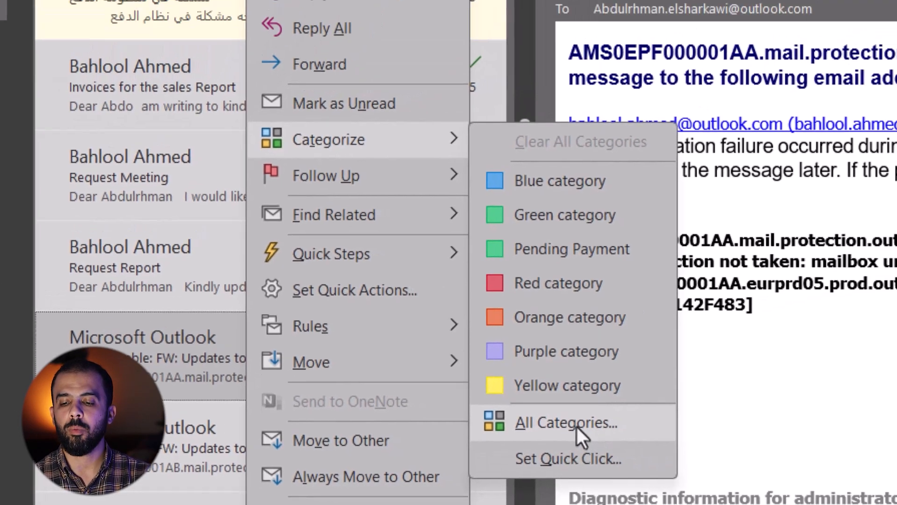
pyautogui.click(713, 411)
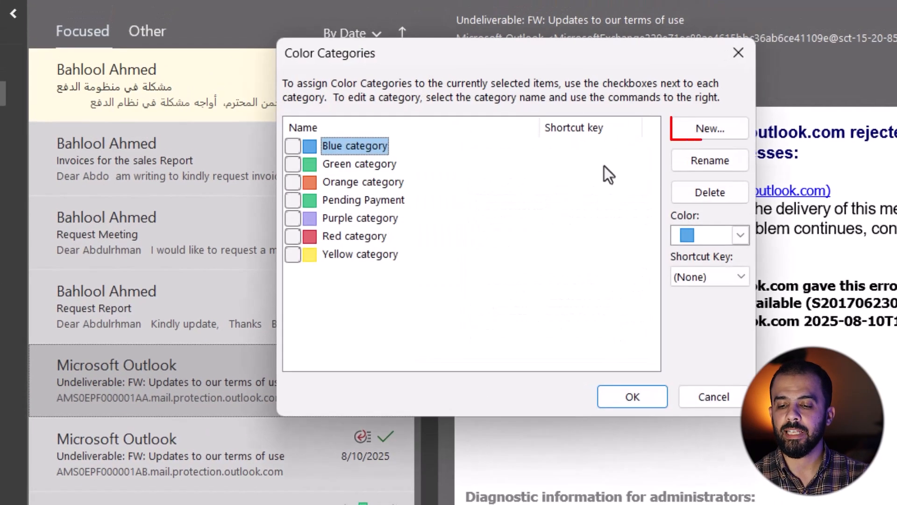
pyautogui.click(709, 129)
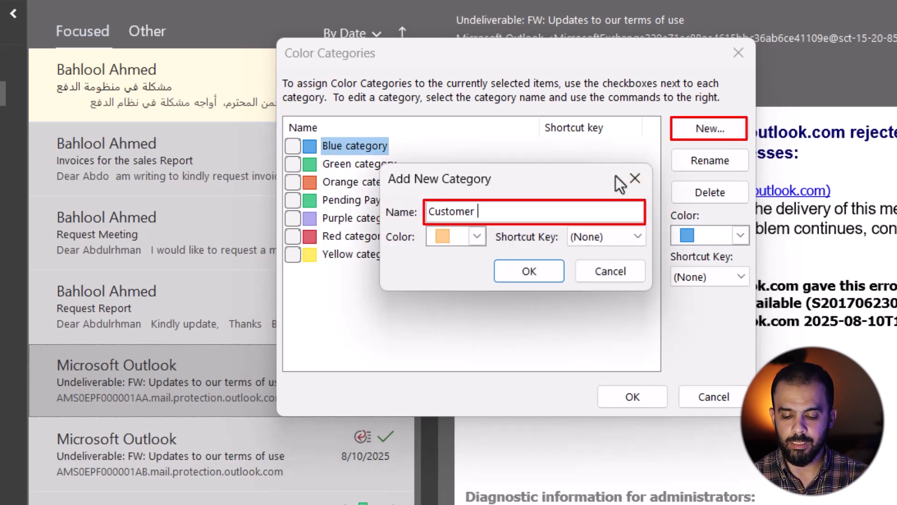
pyautogui.click(453, 241)
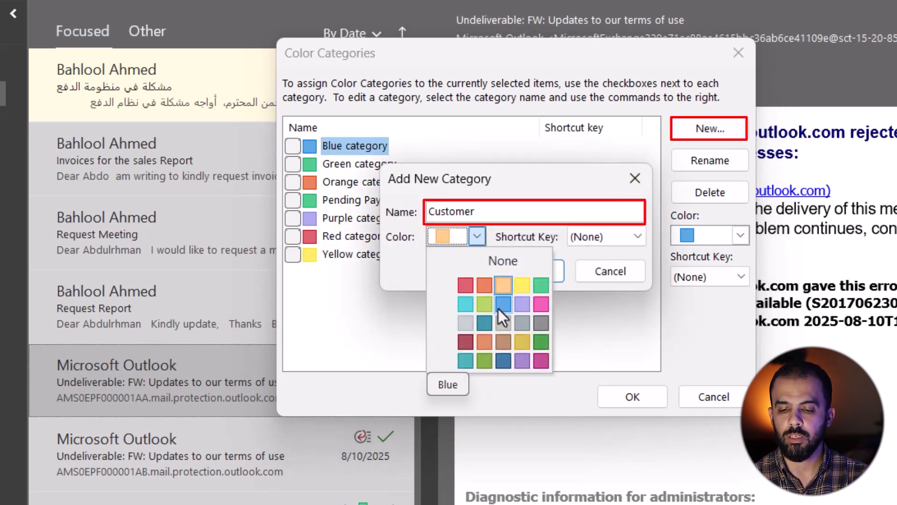
pyautogui.click(484, 342)
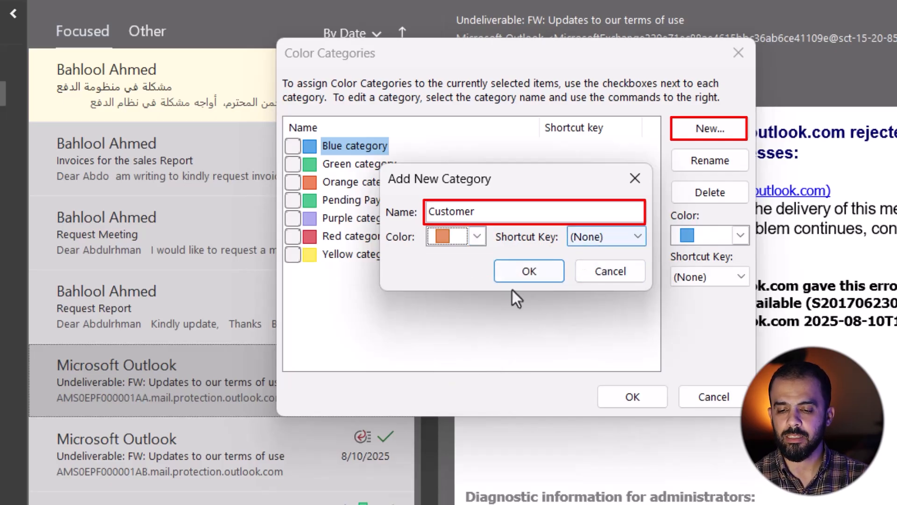
pyautogui.click(599, 237)
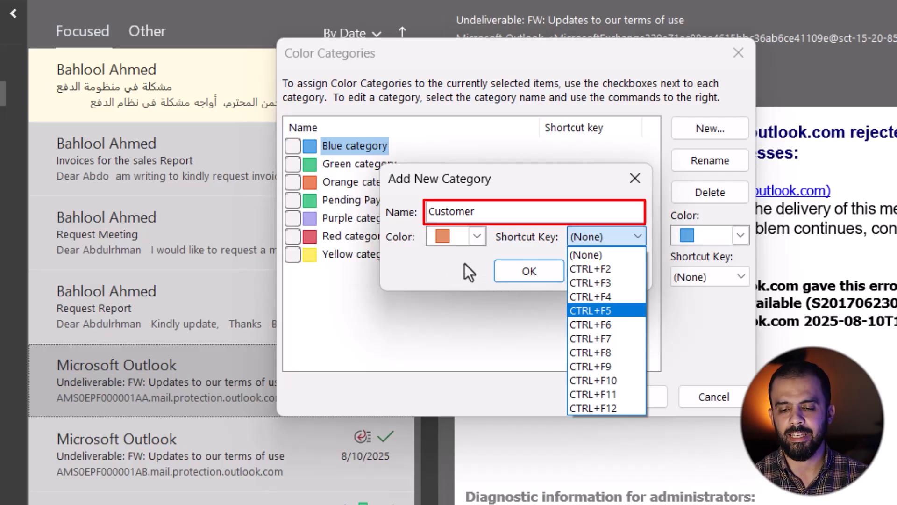
pyautogui.click(536, 237)
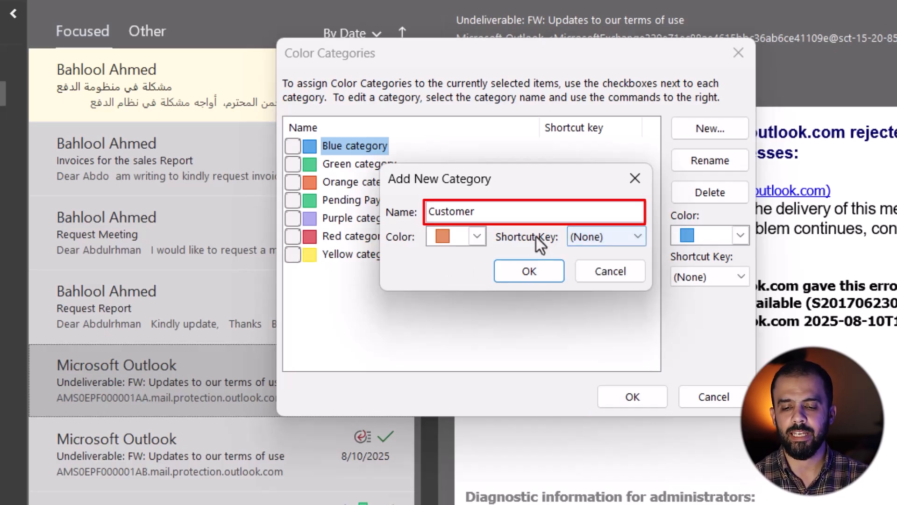
pyautogui.click(529, 270)
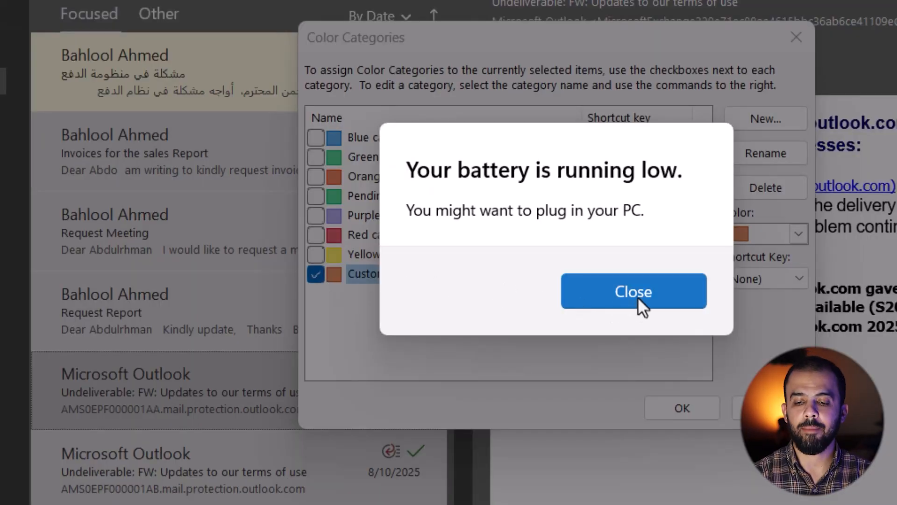
pyautogui.click(639, 299)
pyautogui.click(673, 408)
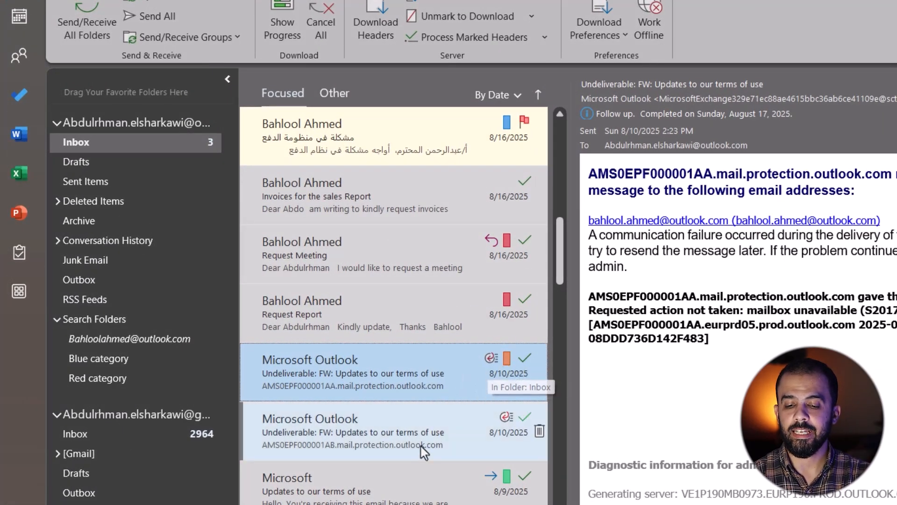
# Step: Assign the Customer category to the inbox message "Last Update"
pyautogui.scroll(-2, 419, 453)
pyautogui.rightClick(418, 423)
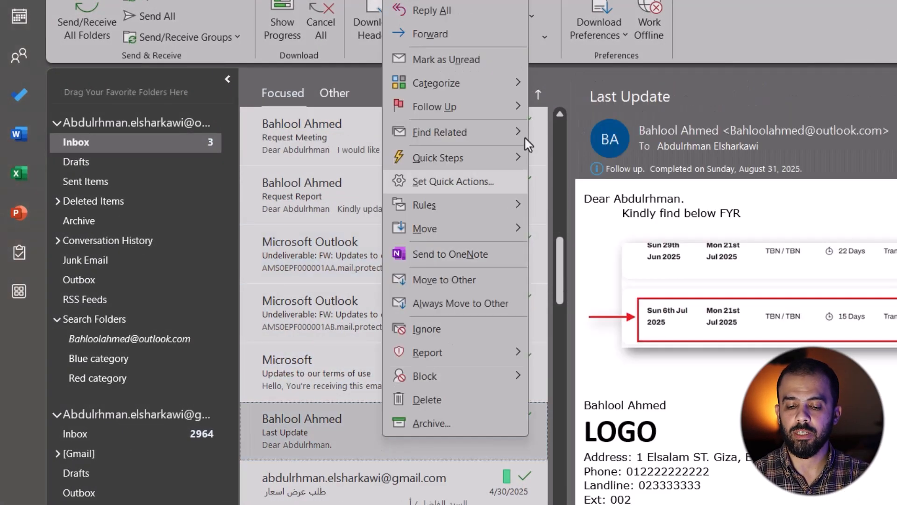
pyautogui.moveTo(498, 83)
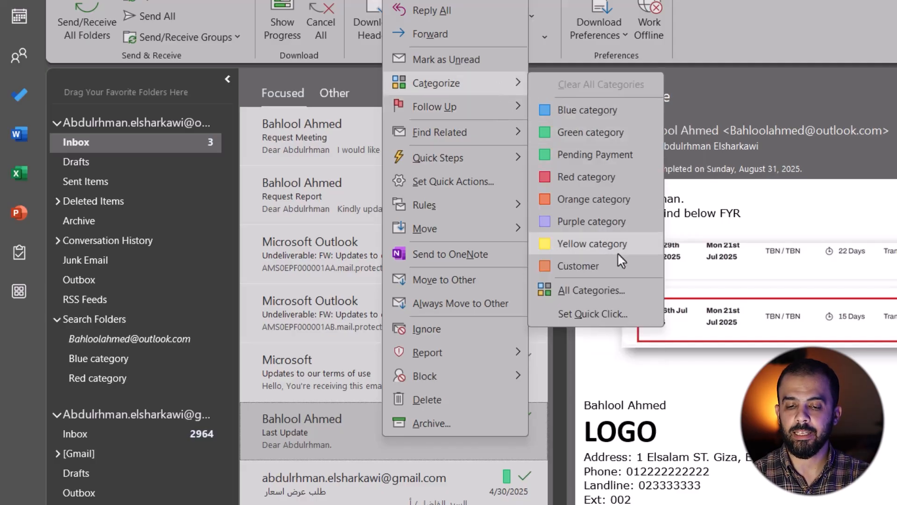
pyautogui.click(604, 266)
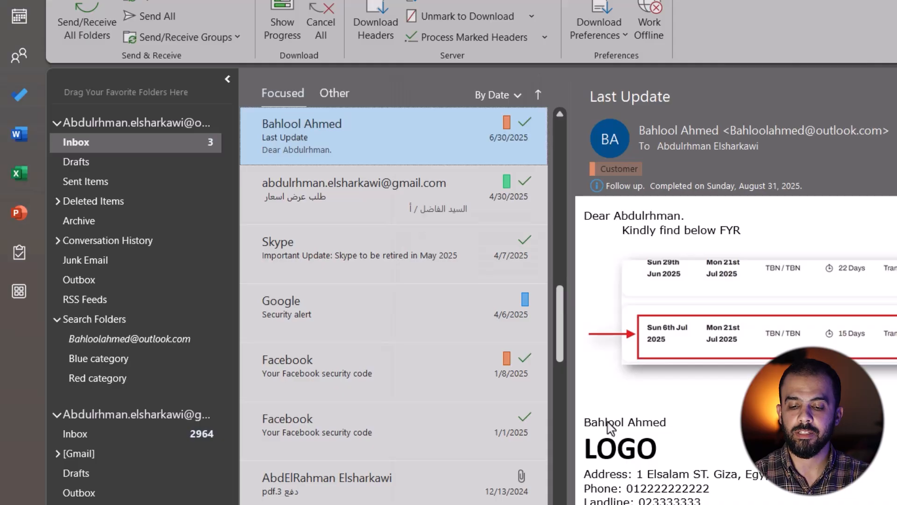
# Step: Create a search folder of the Categorized mail type in the Outlook account, limited to the Customer category
pyautogui.rightClick(101, 318)
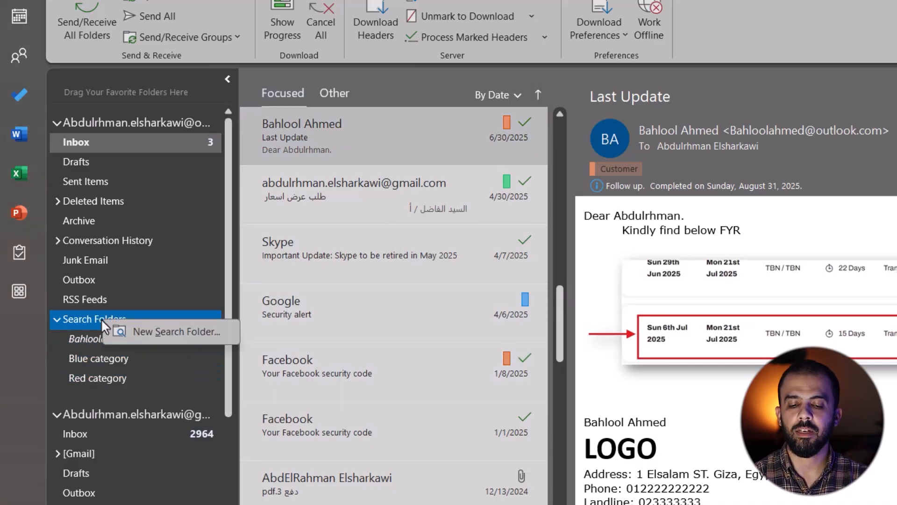
pyautogui.click(128, 332)
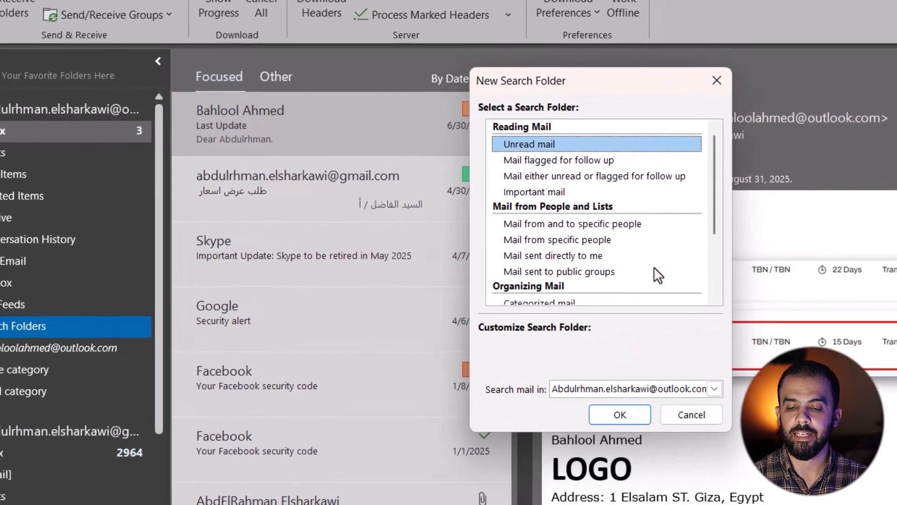
pyautogui.click(581, 292)
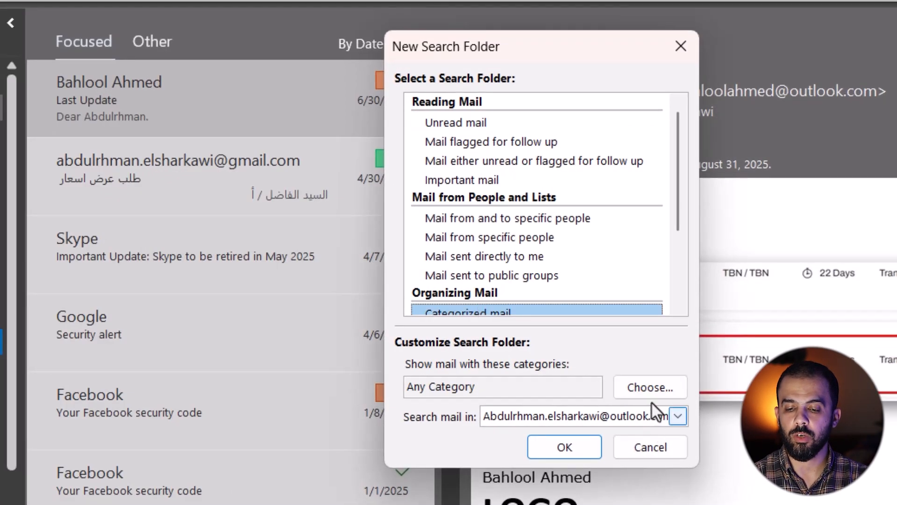
pyautogui.click(641, 386)
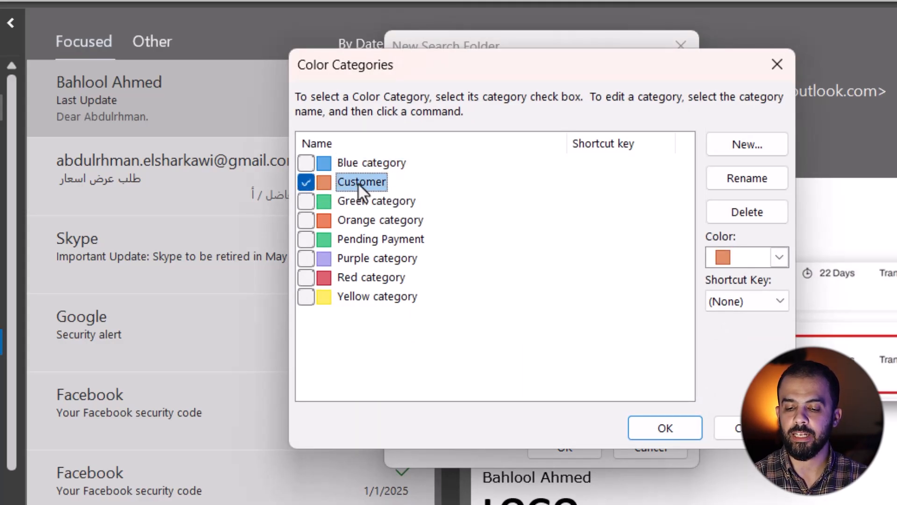
pyautogui.click(658, 425)
pyautogui.click(565, 448)
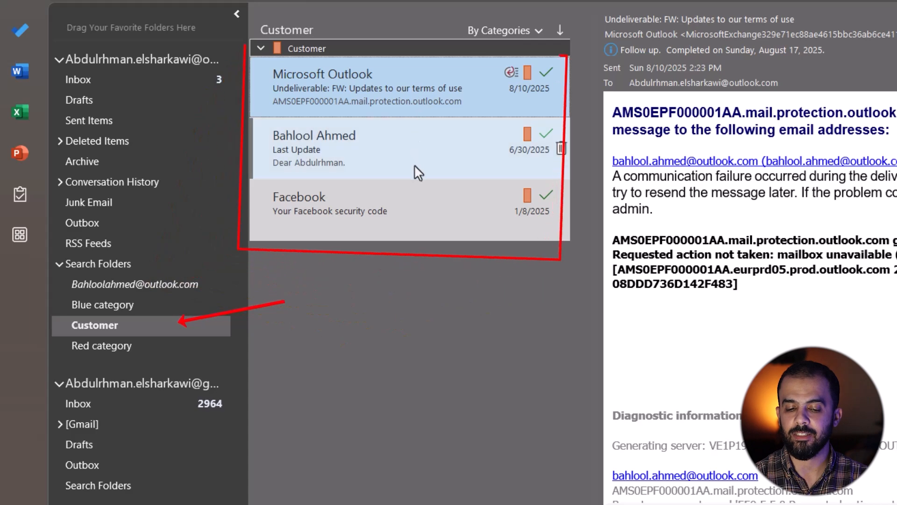
pyautogui.click(155, 82)
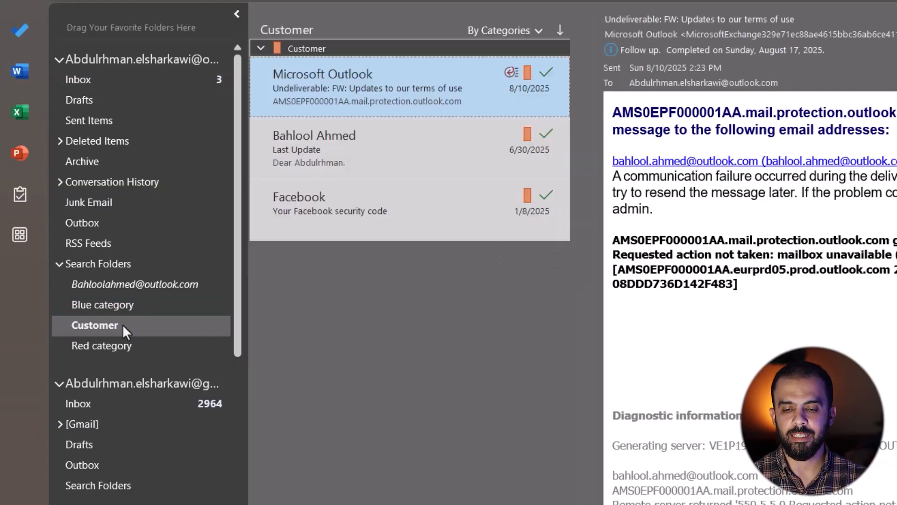
# Step: Flag the upper "Undeliverable: FW: Updates to our terms of use" message and the "Last Update" message in the Outlook inbox for follow-up
pyautogui.click(105, 84)
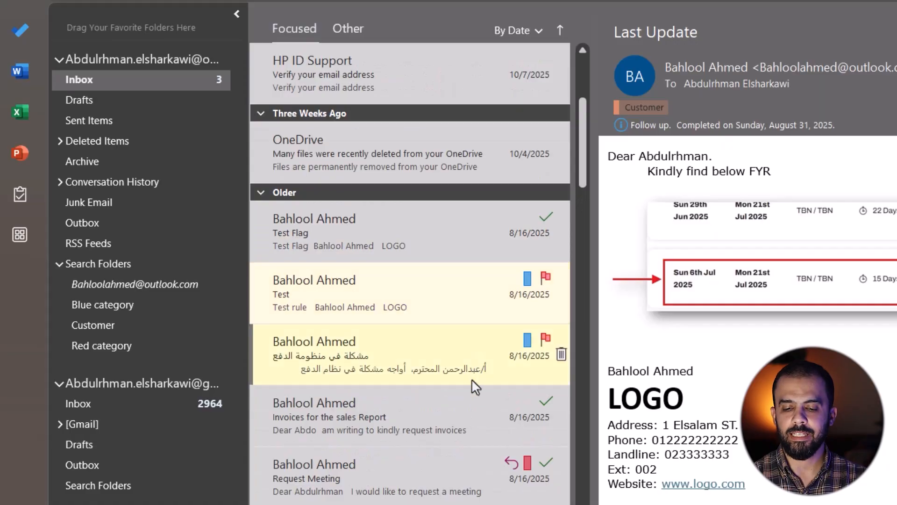
pyautogui.scroll(-5, 472, 379)
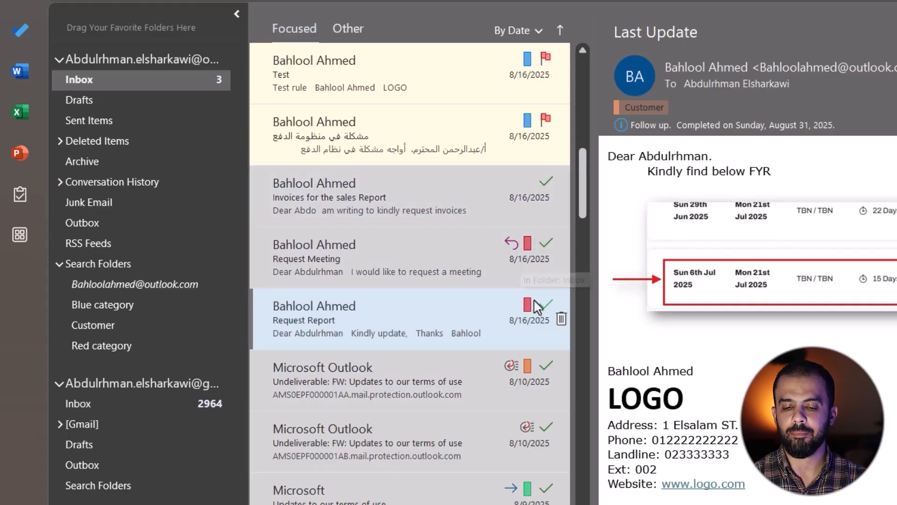
pyautogui.click(415, 381)
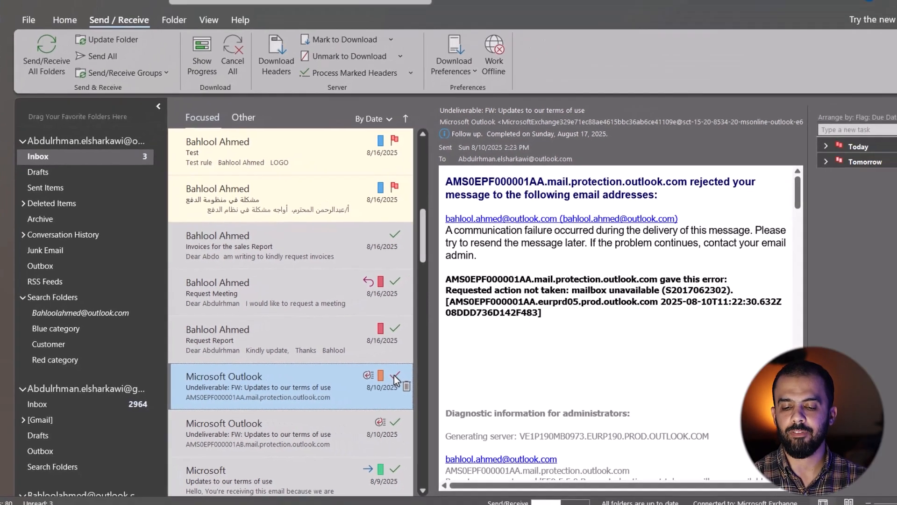
pyautogui.click(546, 365)
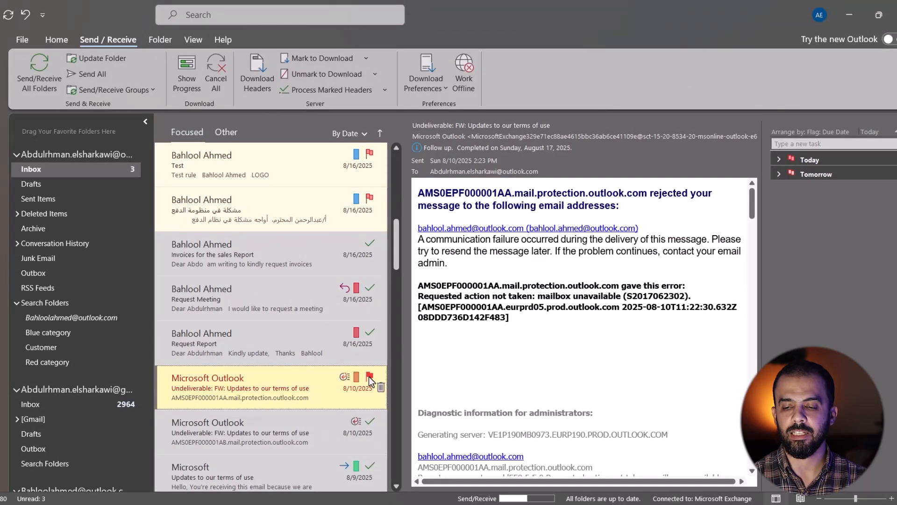
pyautogui.scroll(-3, 347, 419)
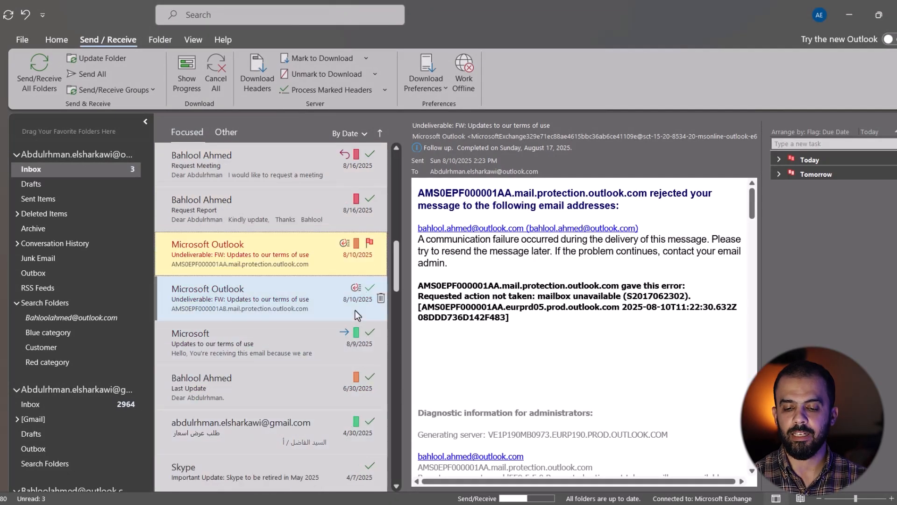
pyautogui.click(369, 377)
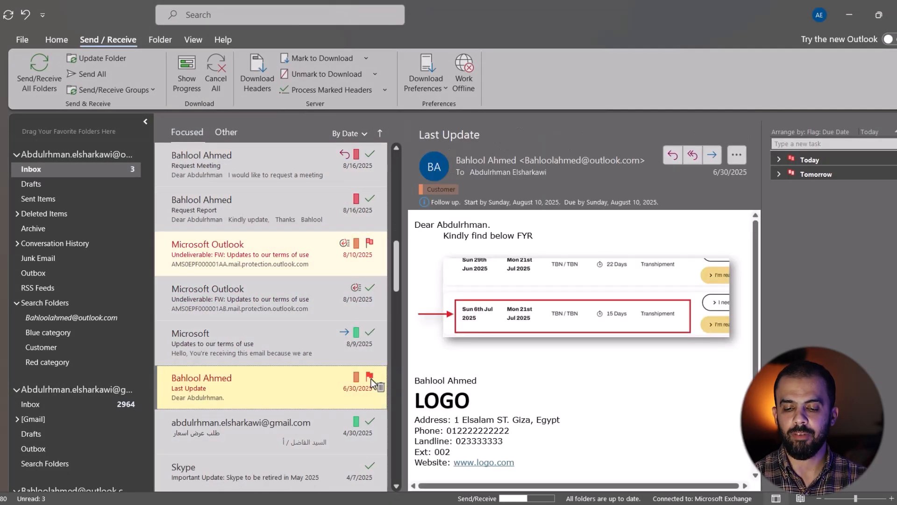
# Step: Flag the inbox messages "طلب عرض اسعار", "Updates to our terms of use" and "Important Update: Skype to be retired in May 2025" for follow-up
pyautogui.scroll(-1, 372, 383)
pyautogui.click(369, 376)
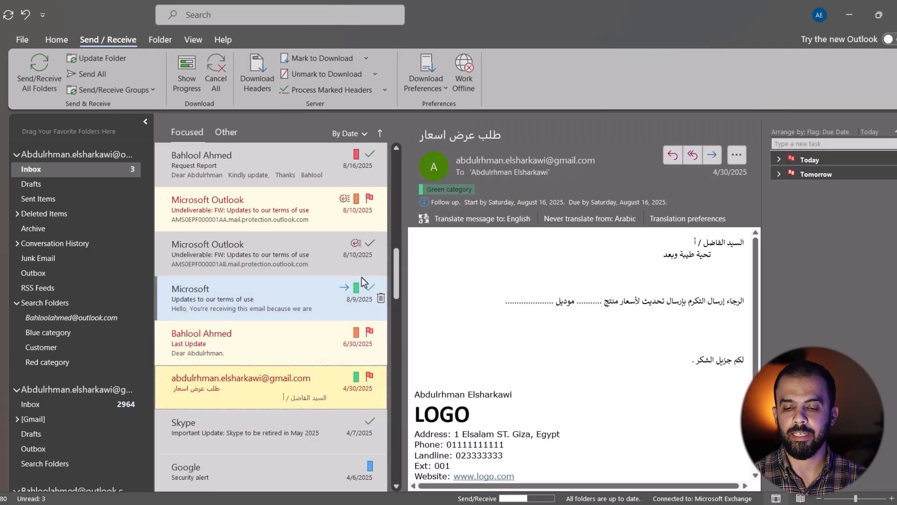
pyautogui.click(369, 289)
pyautogui.scroll(-3, 370, 293)
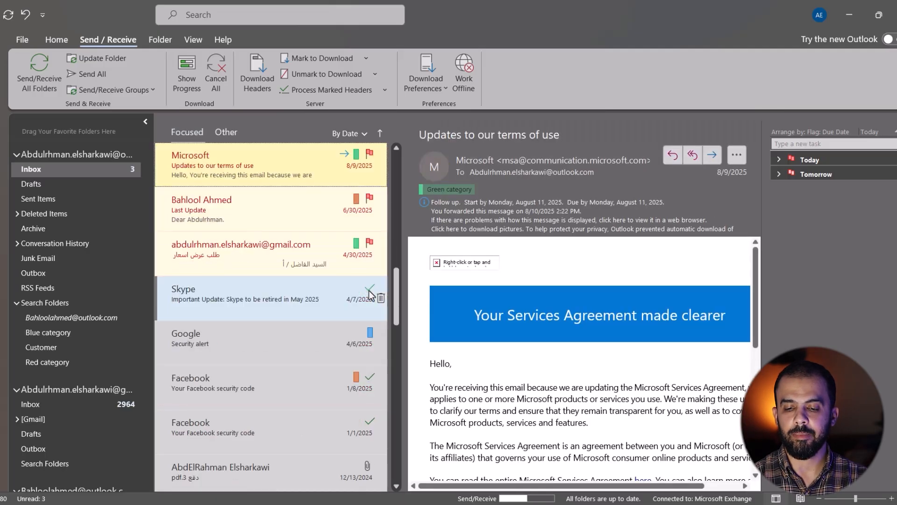
pyautogui.click(370, 289)
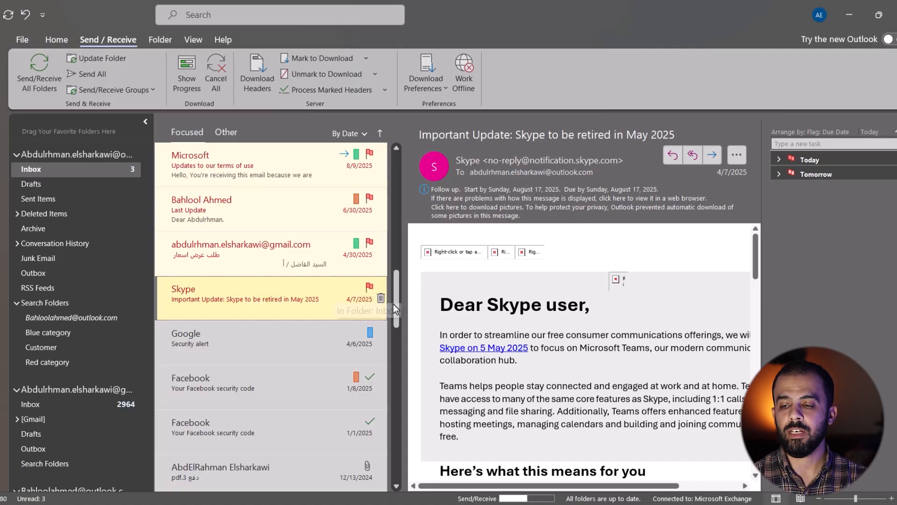
# Step: Expand the Today group in the task list and arrange the flagged items by Categories
pyautogui.click(779, 159)
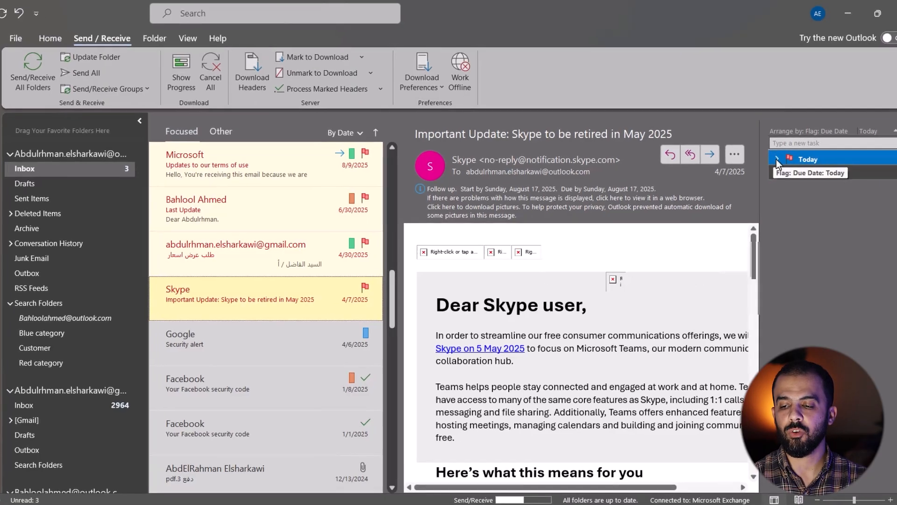
pyautogui.click(779, 159)
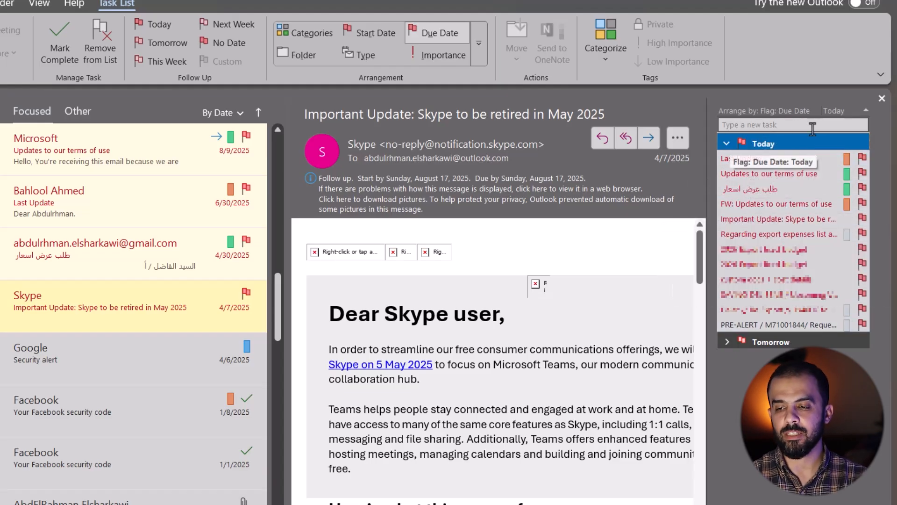
pyautogui.rightClick(770, 427)
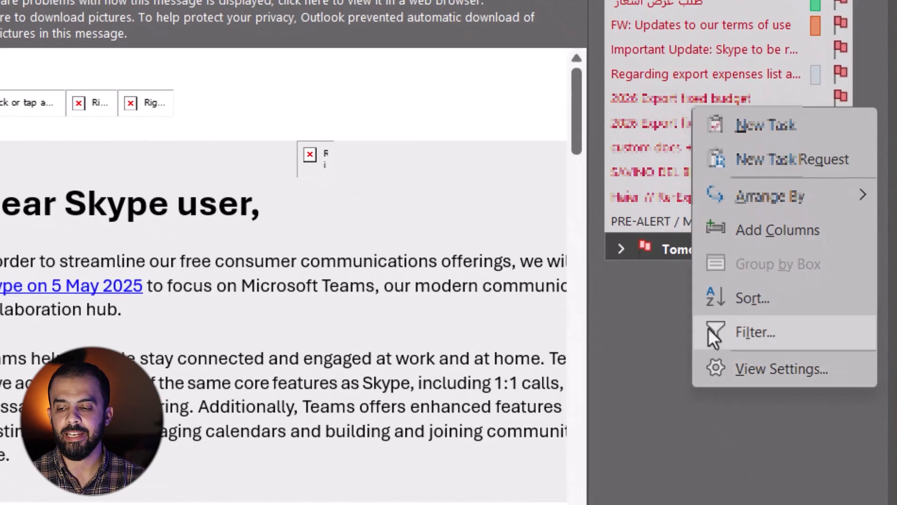
pyautogui.rightClick(649, 305)
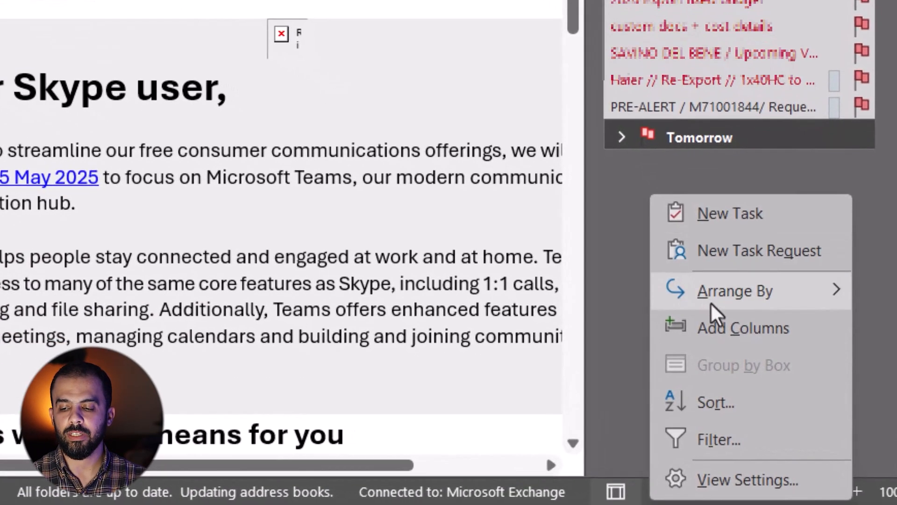
pyautogui.moveTo(712, 366)
pyautogui.click(525, 227)
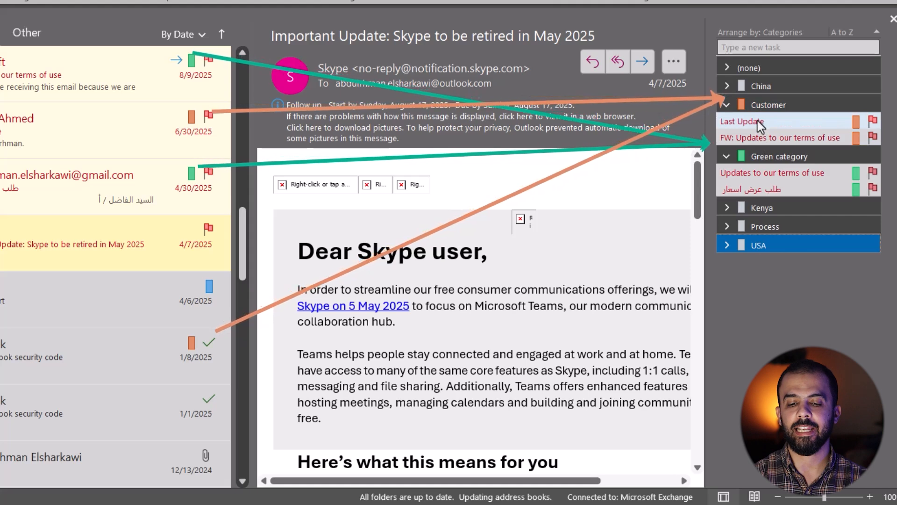
pyautogui.moveTo(761, 125)
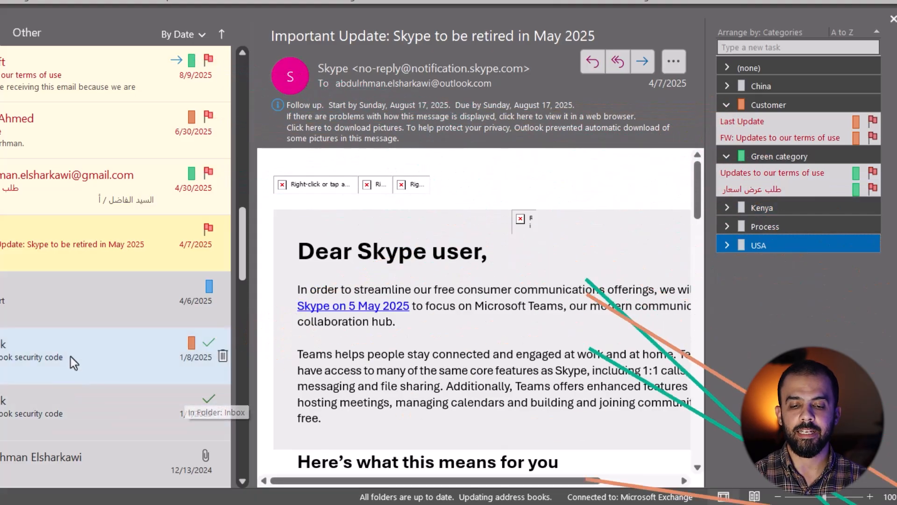
# Step: Create a teal category named external work without a shortcut key, and apply it to the HP ID Support "Verify your email address" message
pyautogui.scroll(10, 18, 214)
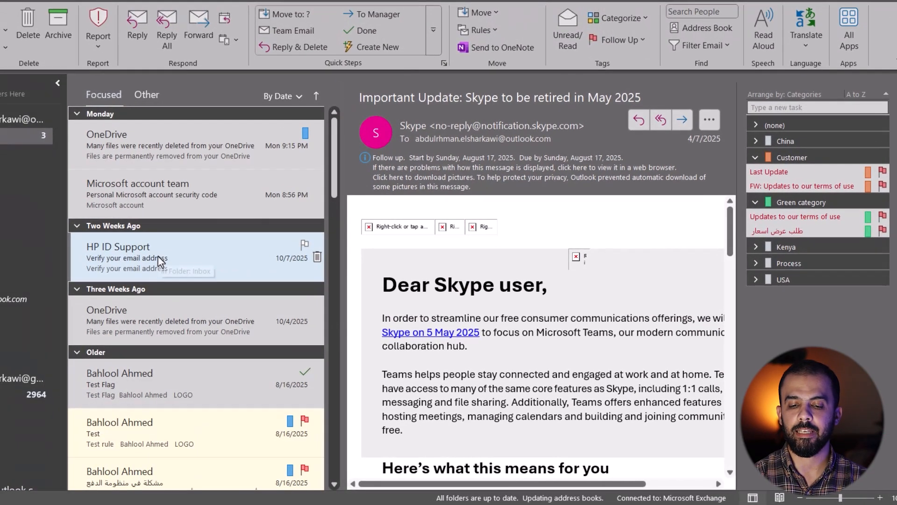
pyautogui.rightClick(158, 257)
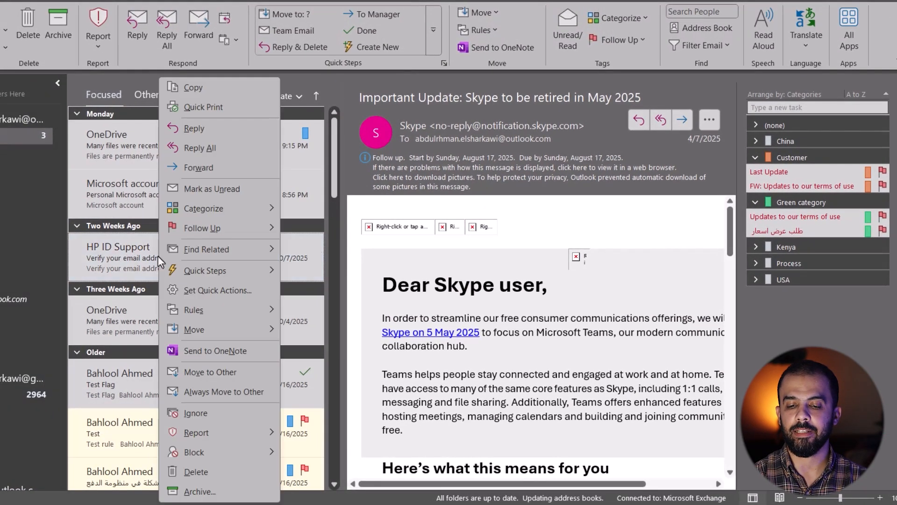
pyautogui.moveTo(229, 210)
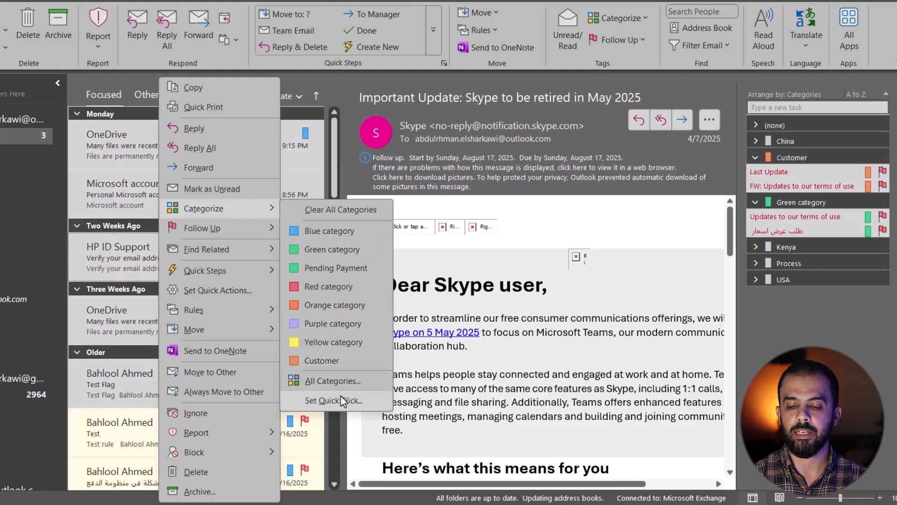
pyautogui.click(338, 382)
pyautogui.click(507, 161)
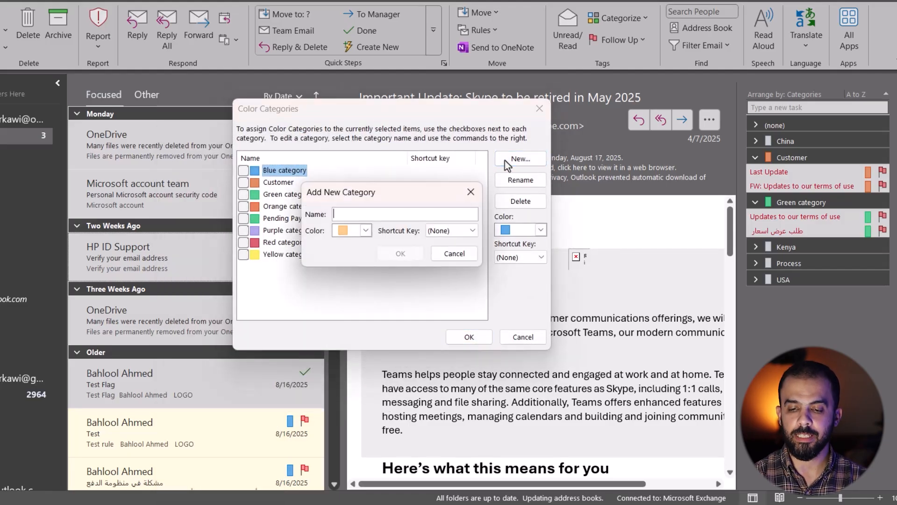
pyautogui.write('external work')
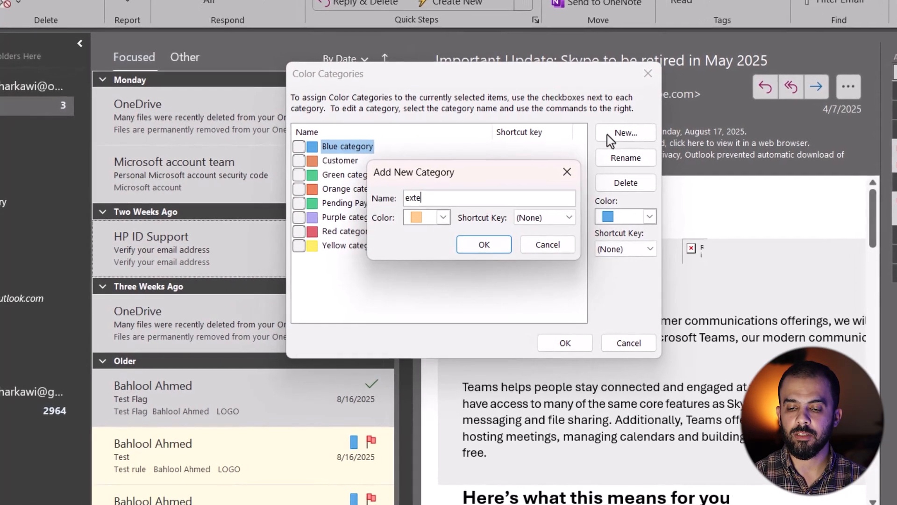
pyautogui.click(354, 232)
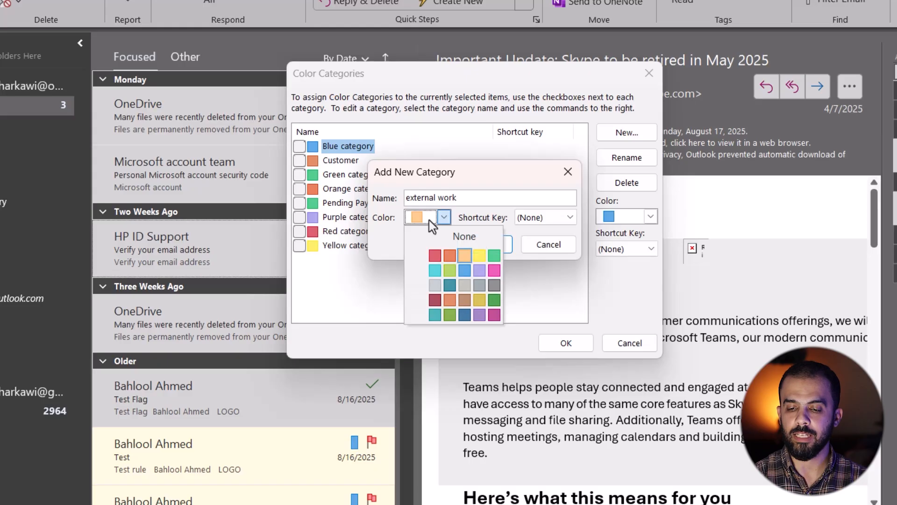
pyautogui.click(435, 270)
pyautogui.click(491, 244)
pyautogui.click(566, 343)
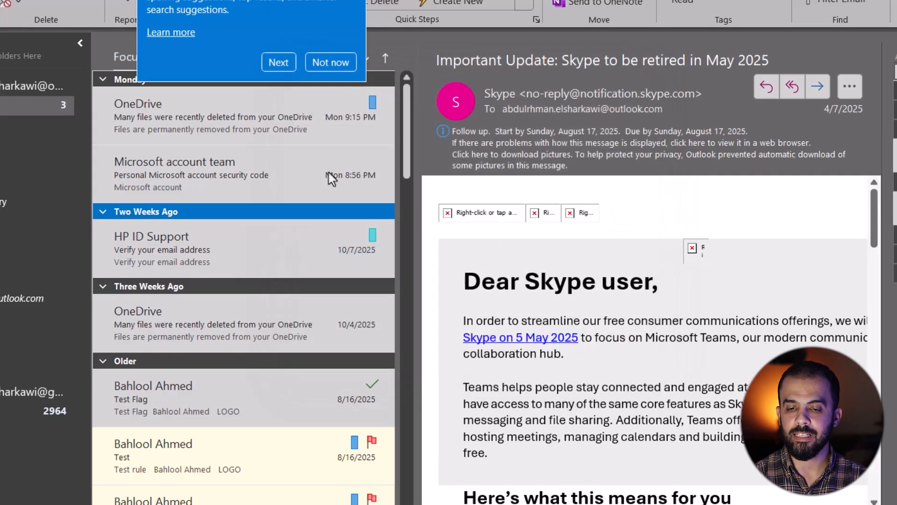
# Step: Flag Monday's OneDrive message "Many files were recently deleted from your OneDrive" for follow-up
pyautogui.click(257, 147)
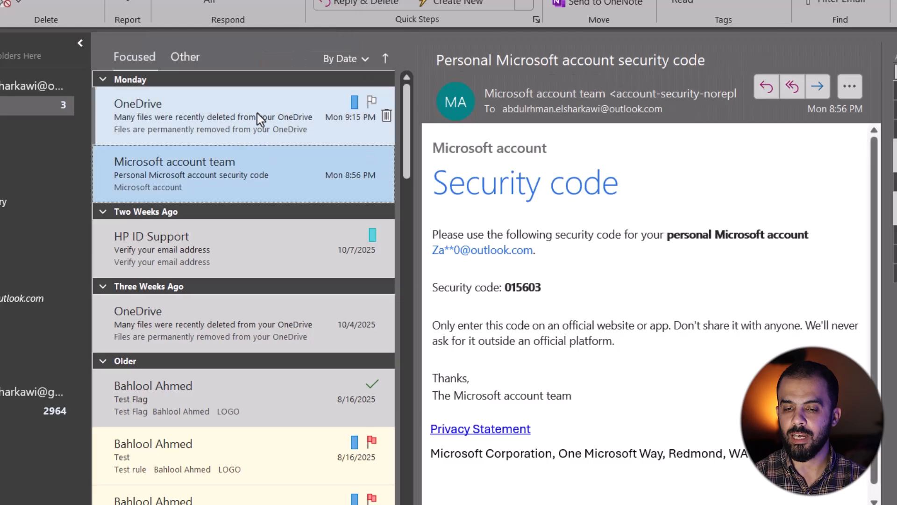
pyautogui.click(257, 112)
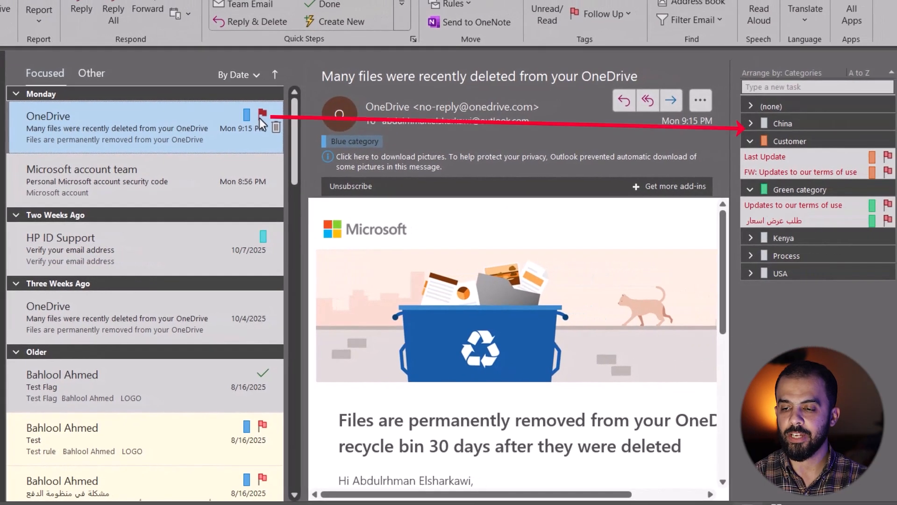
pyautogui.click(371, 101)
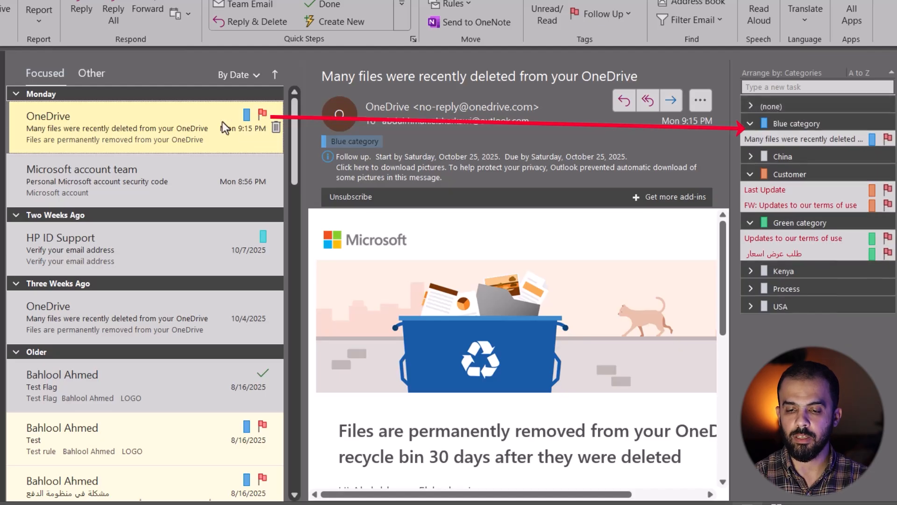
# Step: Change the category of Monday's flagged OneDrive message from Blue category to external work
pyautogui.rightClick(201, 131)
pyautogui.moveTo(301, 207)
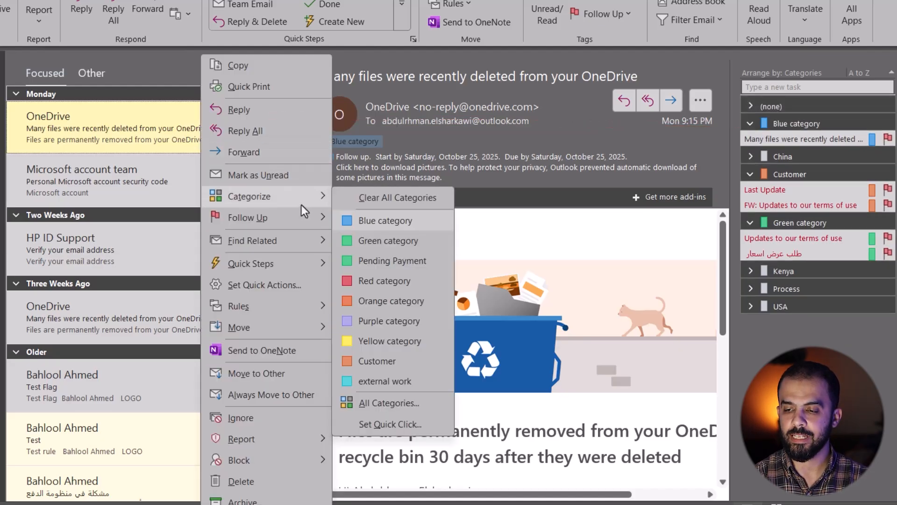
pyautogui.click(439, 379)
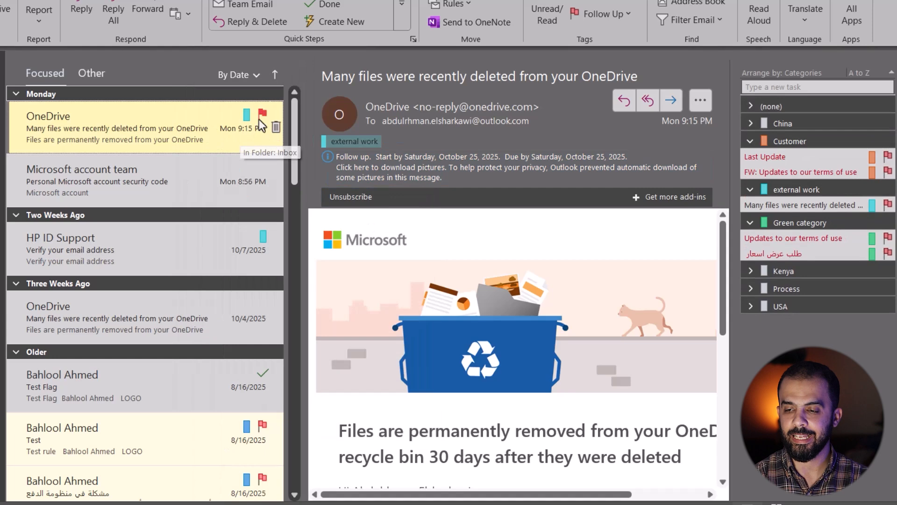
pyautogui.click(262, 114)
pyautogui.click(262, 114)
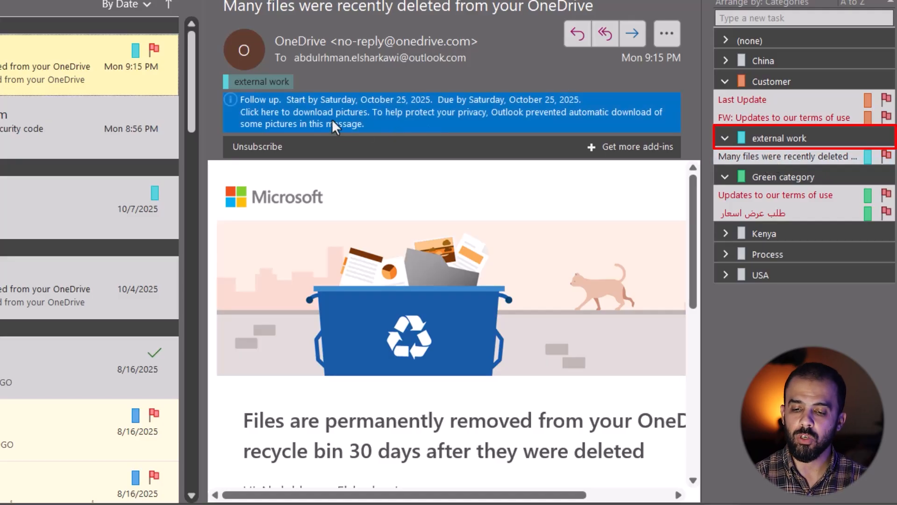
# Step: Assign the external work category to the "Personal Microsoft account security code" message and flag it for follow-up
pyautogui.rightClick(55, 125)
pyautogui.moveTo(140, 147)
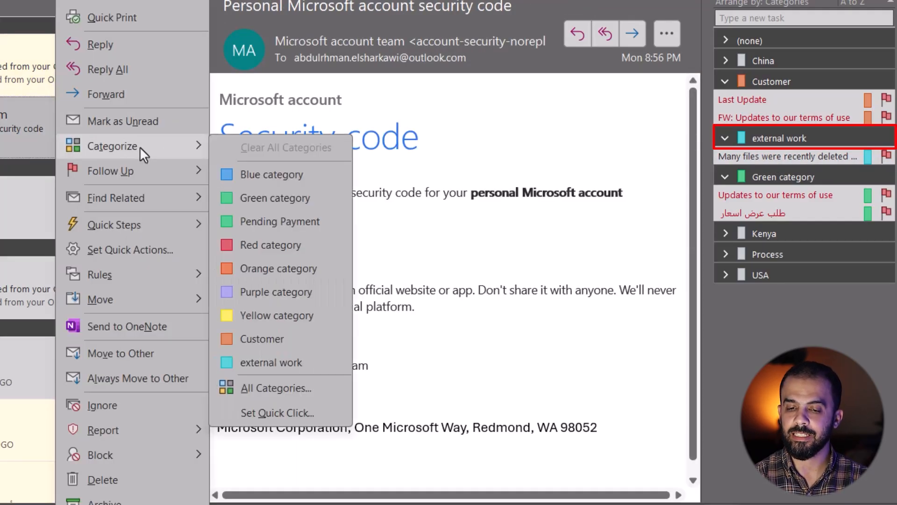
pyautogui.click(246, 361)
pyautogui.click(153, 112)
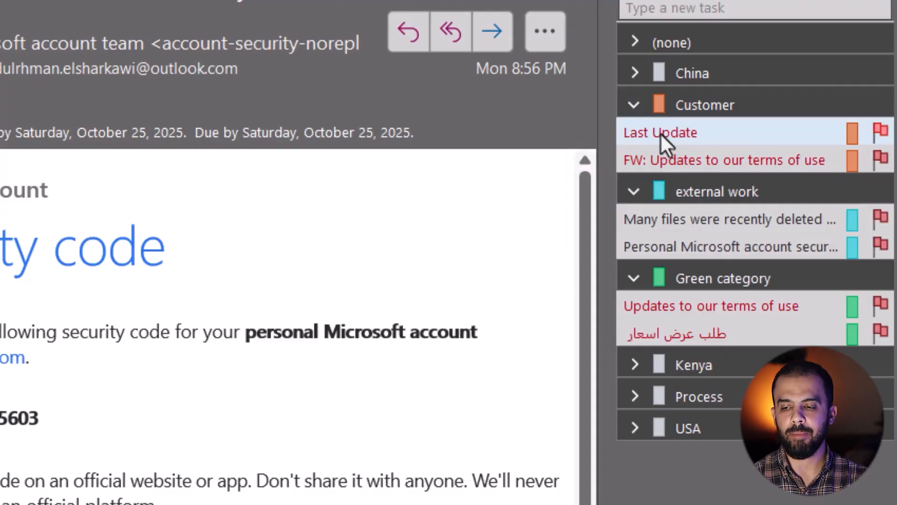
# Step: Open the "Last Update" message from the task list's Customer group to check it, close it, and mark the item complete
pyautogui.moveTo(660, 133)
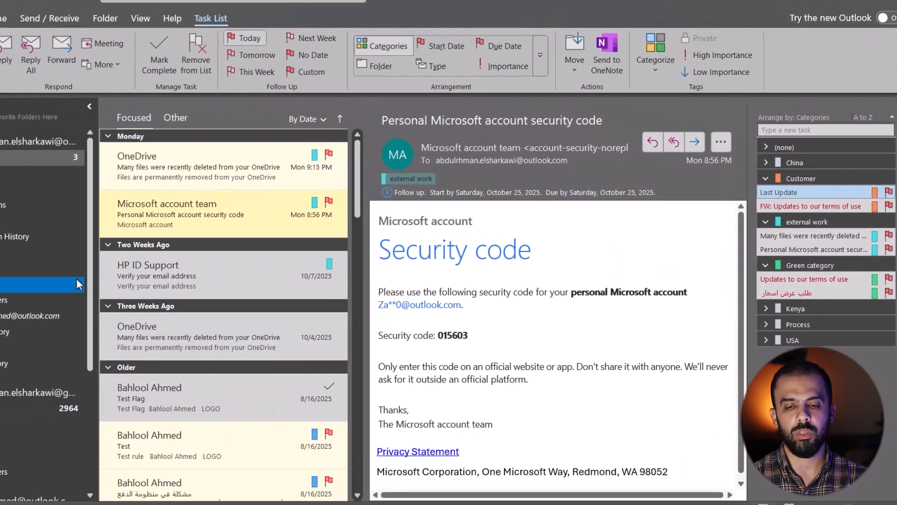
pyautogui.doubleClick(660, 133)
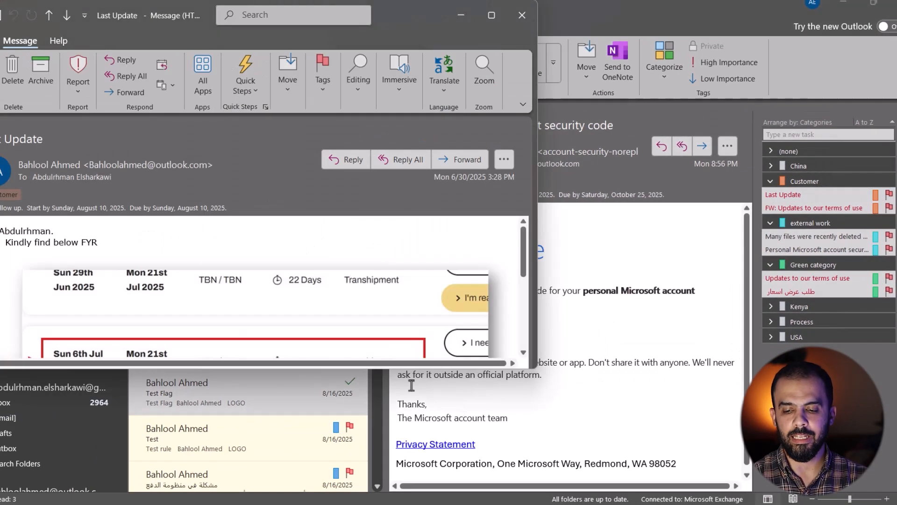
pyautogui.click(522, 17)
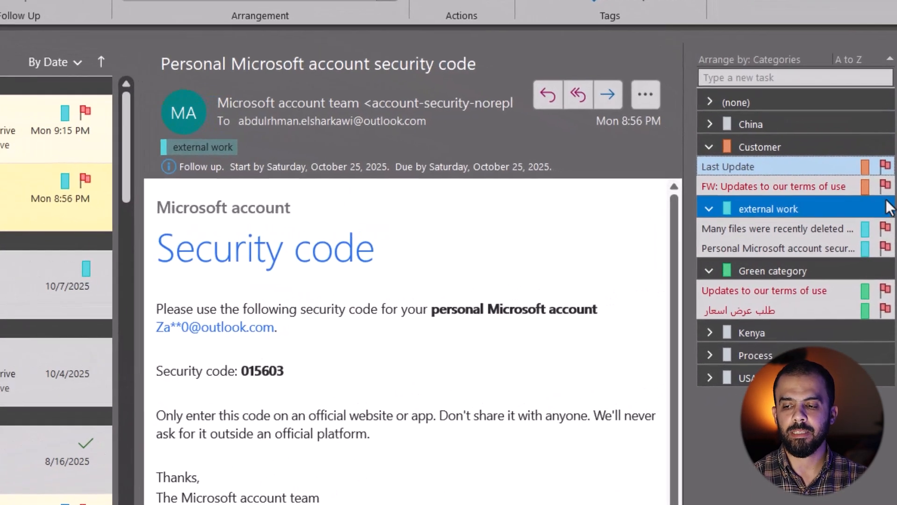
pyautogui.moveTo(893, 191)
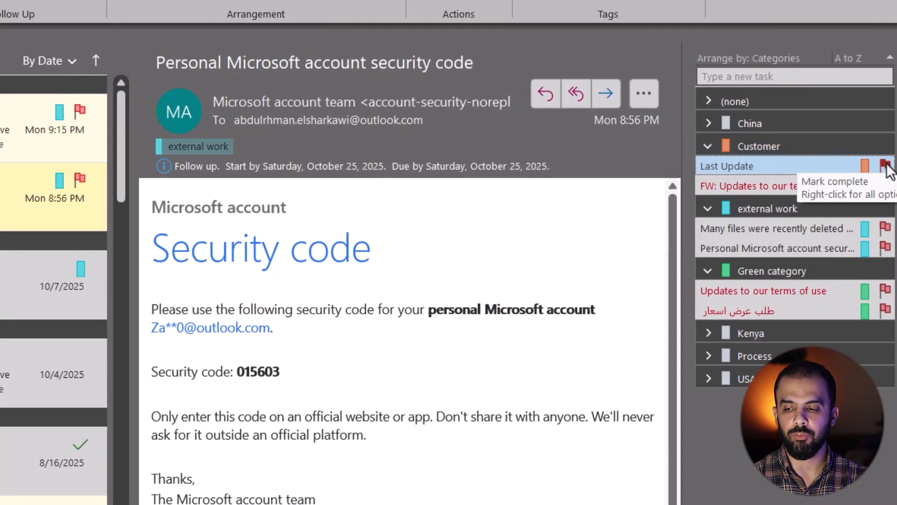
pyautogui.click(885, 165)
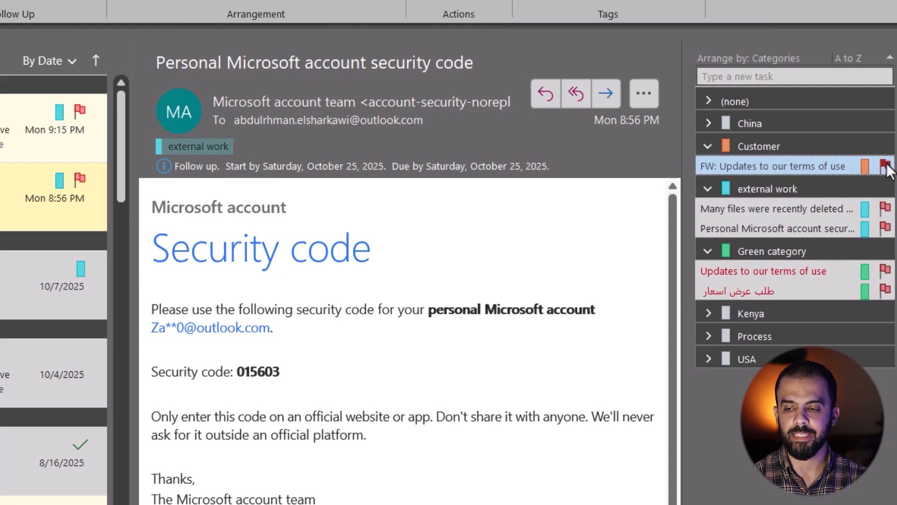
# Step: Mark the forwarded terms-of-use message in the Customer group and both messages in the external work group complete in the task list
pyautogui.click(886, 166)
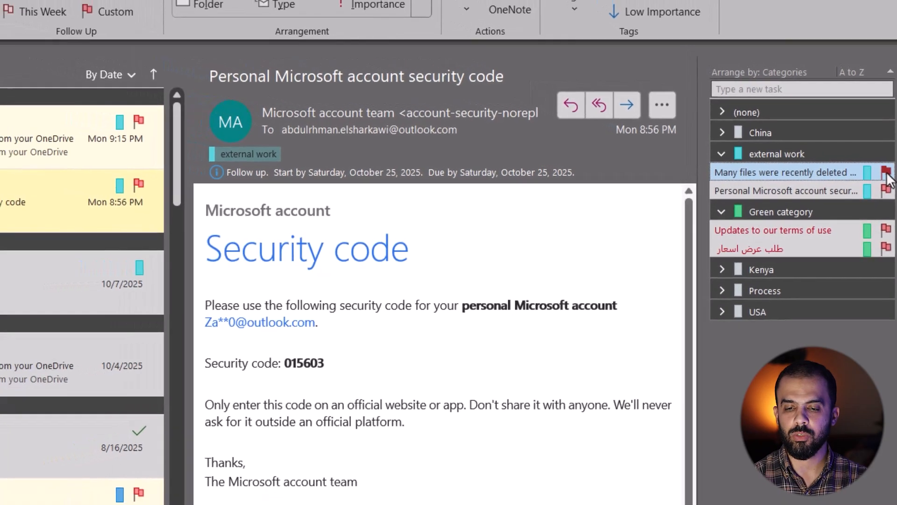
pyautogui.click(885, 165)
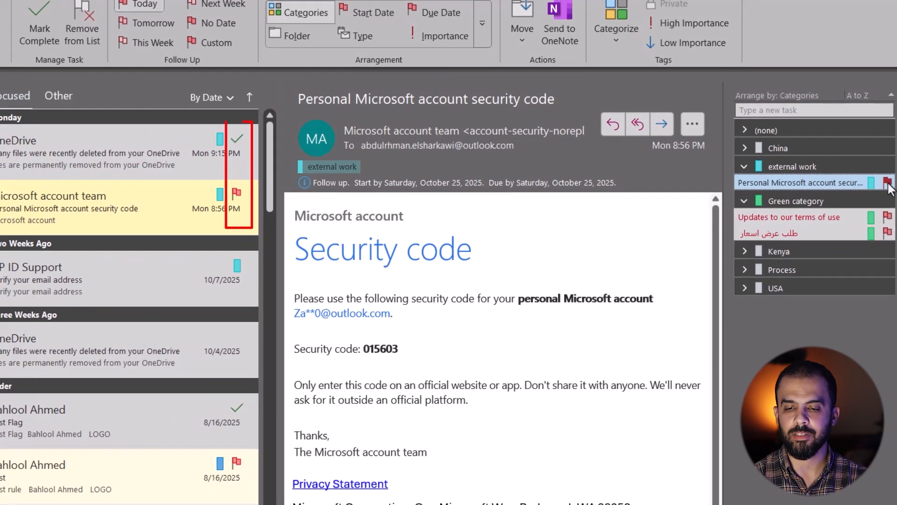
pyautogui.click(887, 182)
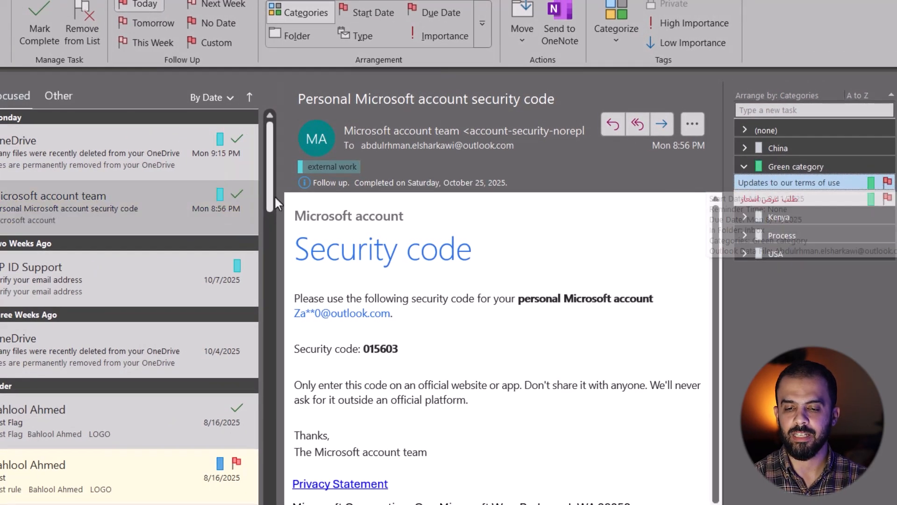
# Step: Flag the completed Microsoft account team and OneDrive messages under Monday for follow-up again
pyautogui.click(229, 196)
pyautogui.click(237, 195)
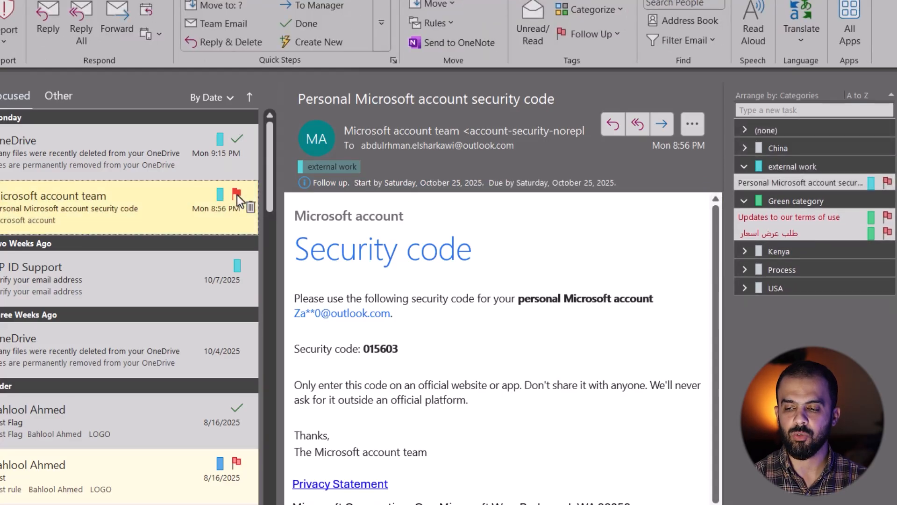
pyautogui.click(237, 139)
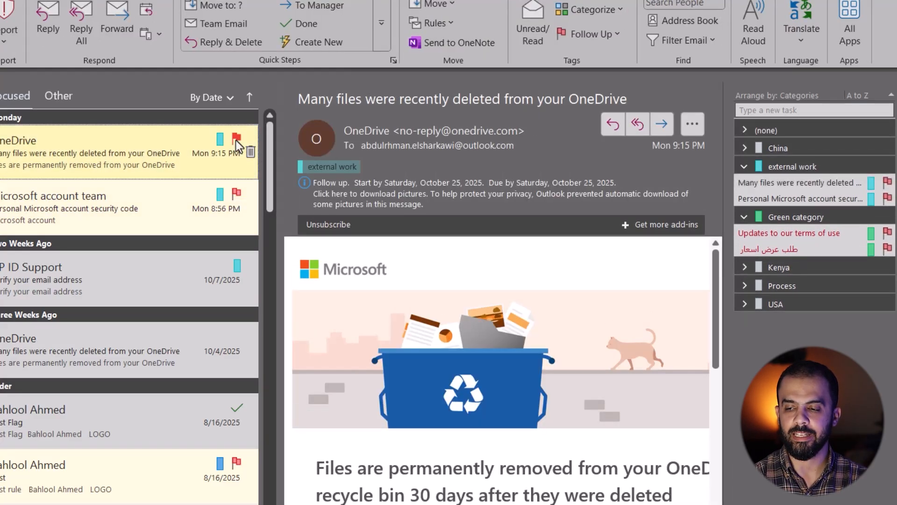
# Step: Mark Monday's OneDrive and Microsoft account team messages complete directly in the inbox list
pyautogui.click(845, 168)
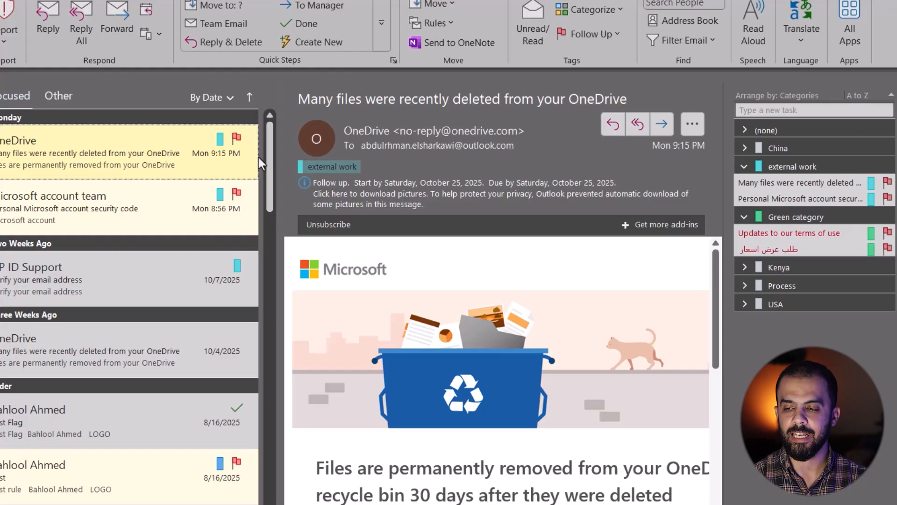
pyautogui.click(237, 139)
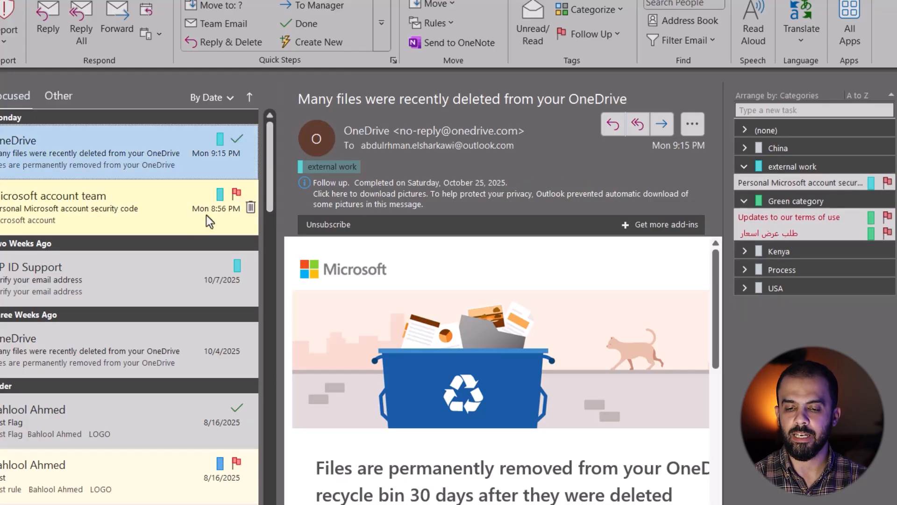
pyautogui.click(240, 190)
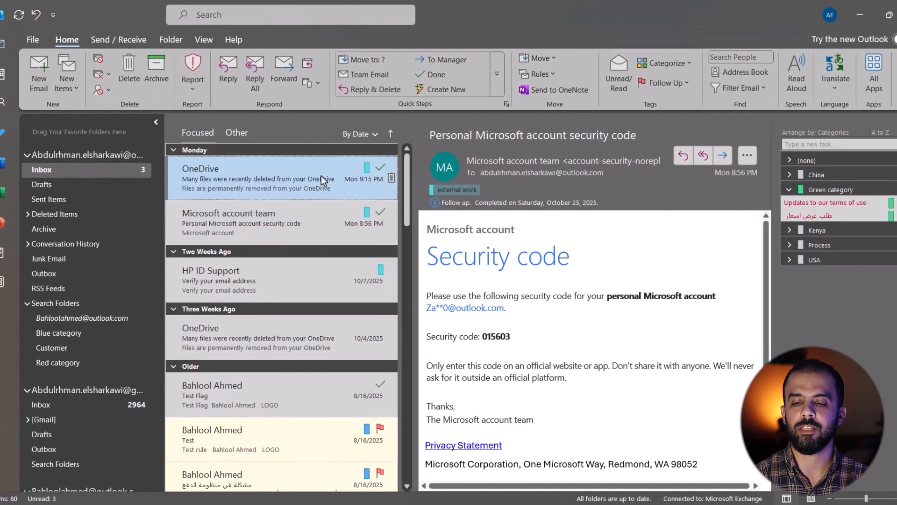
# Step: Add the Customer category to Monday's OneDrive message alongside its external work category
pyautogui.click(163, 150)
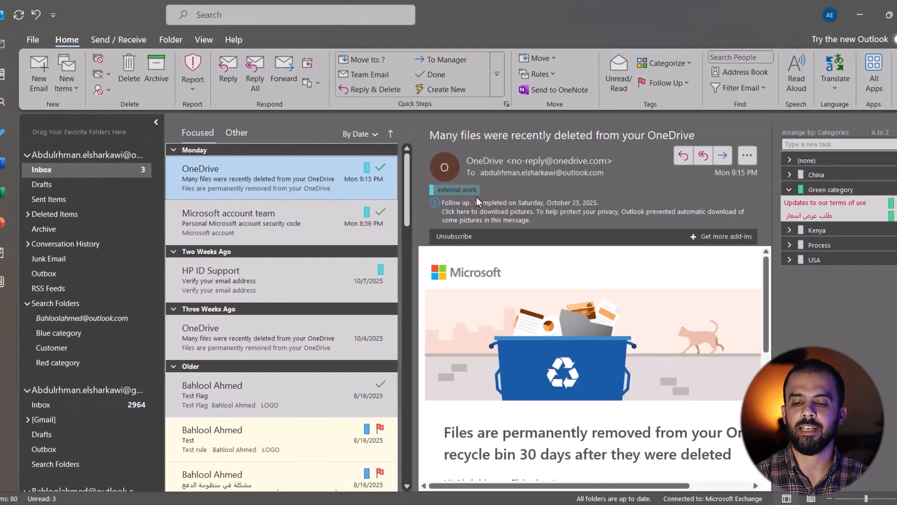
pyautogui.rightClick(300, 178)
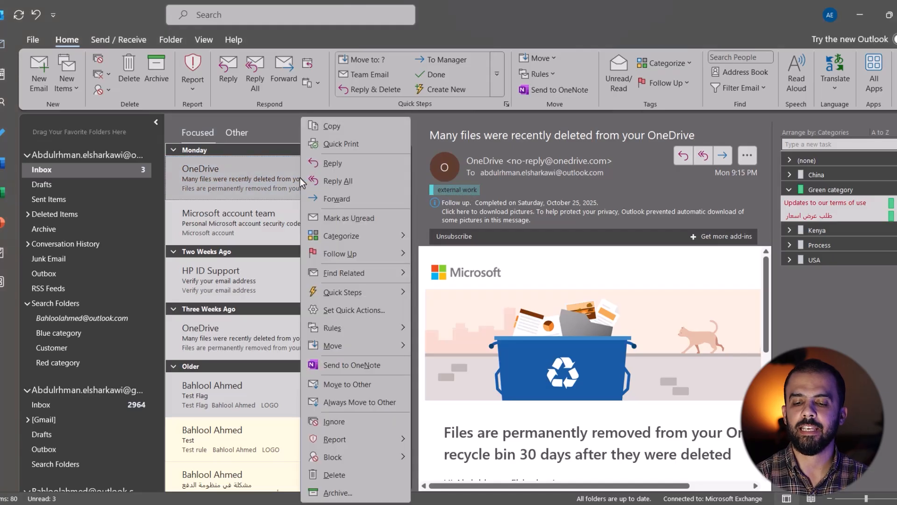
pyautogui.moveTo(395, 240)
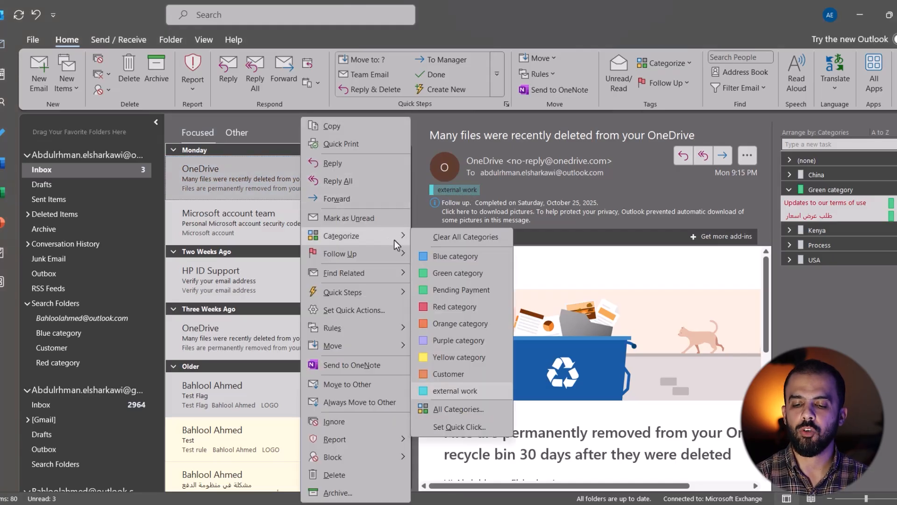
pyautogui.click(451, 373)
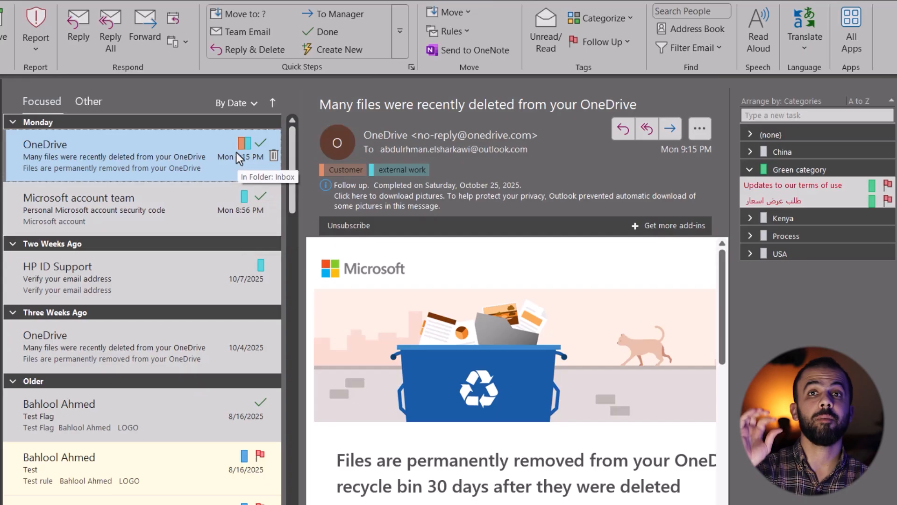
# Step: Flag Monday's two-category OneDrive message for follow-up, mark it complete, and flag it again
pyautogui.click(260, 143)
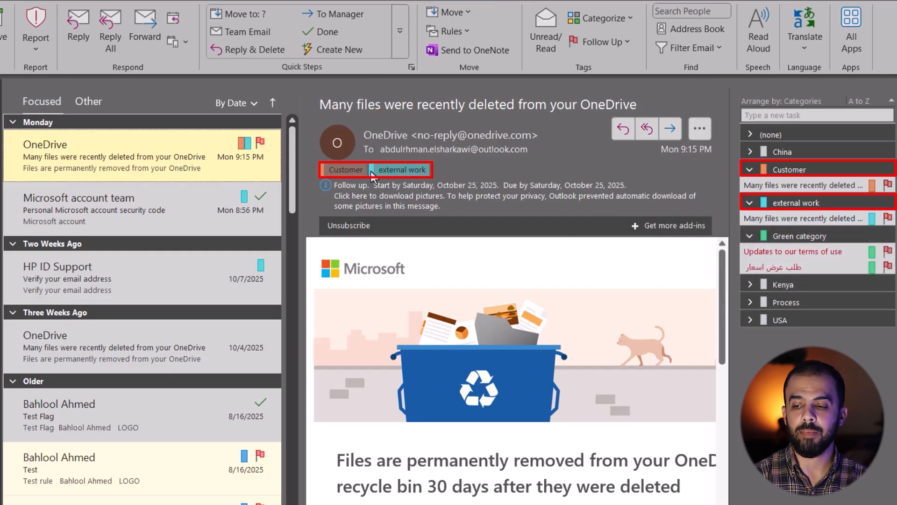
pyautogui.click(259, 142)
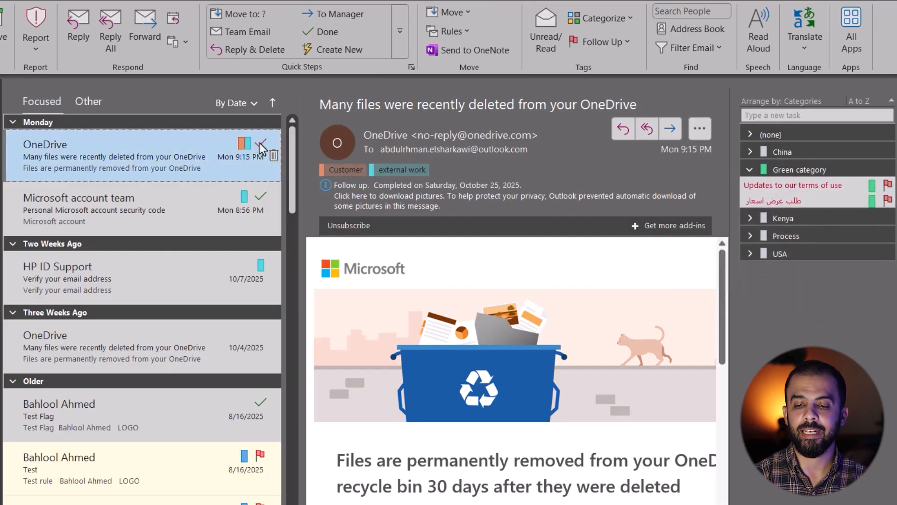
pyautogui.click(259, 142)
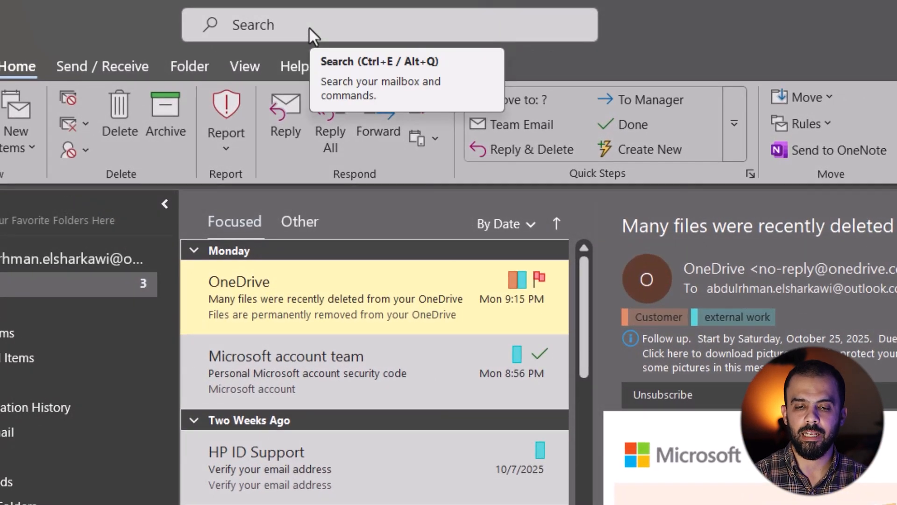
# Step: Search the current mailbox for "customer", check the matching messages, and clear the search
pyautogui.click(310, 28)
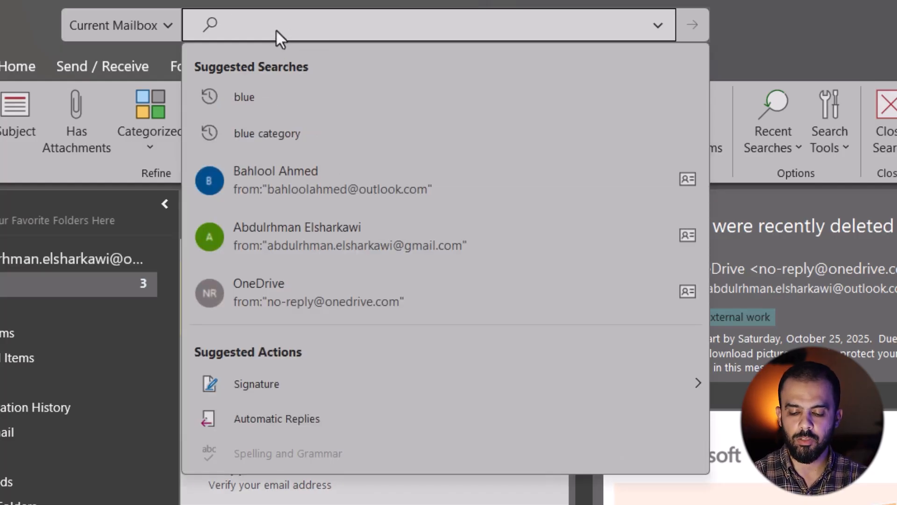
pyautogui.write('customer')
pyautogui.press('Return')
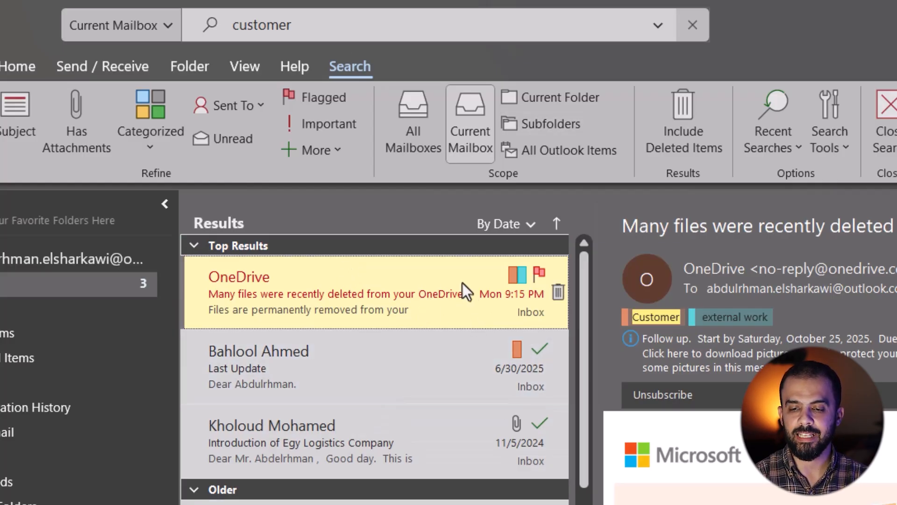
pyautogui.press('Escape')
# Step: Filter the mailbox search to messages categorized as Customer, review them, and close the search
pyautogui.click(378, 32)
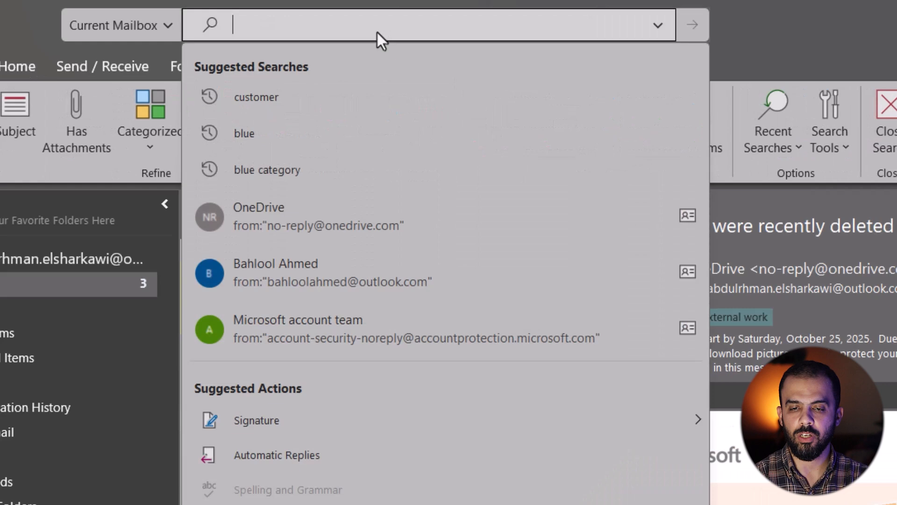
pyautogui.click(150, 144)
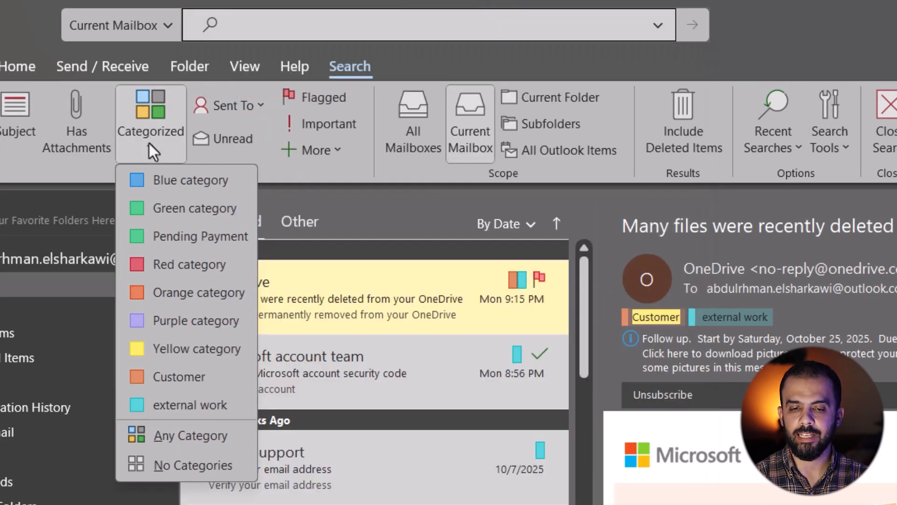
pyautogui.click(209, 386)
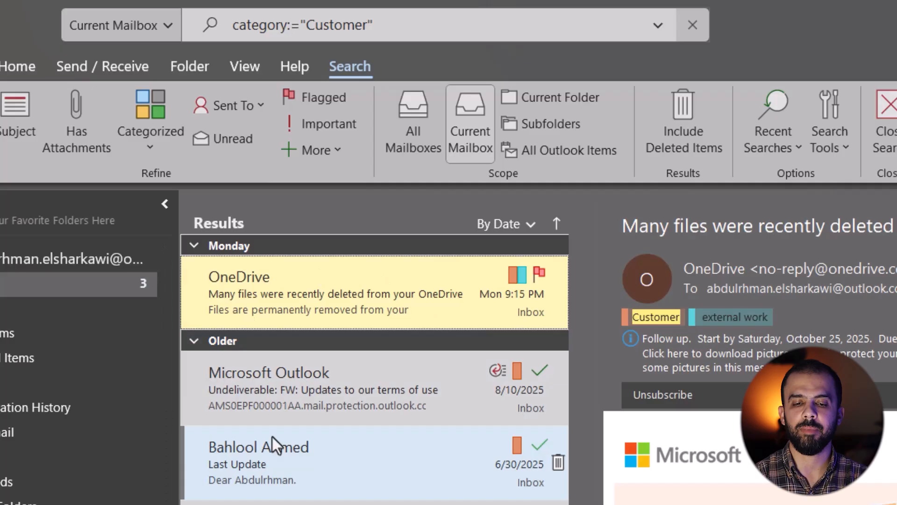
pyautogui.press('Escape')
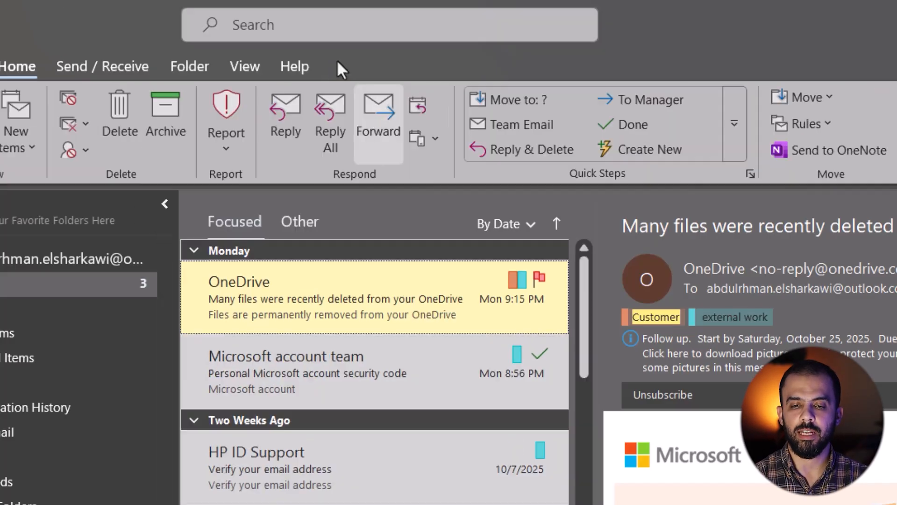
# Step: Filter the mailbox search to messages in the Blue category
pyautogui.click(304, 27)
pyautogui.click(154, 144)
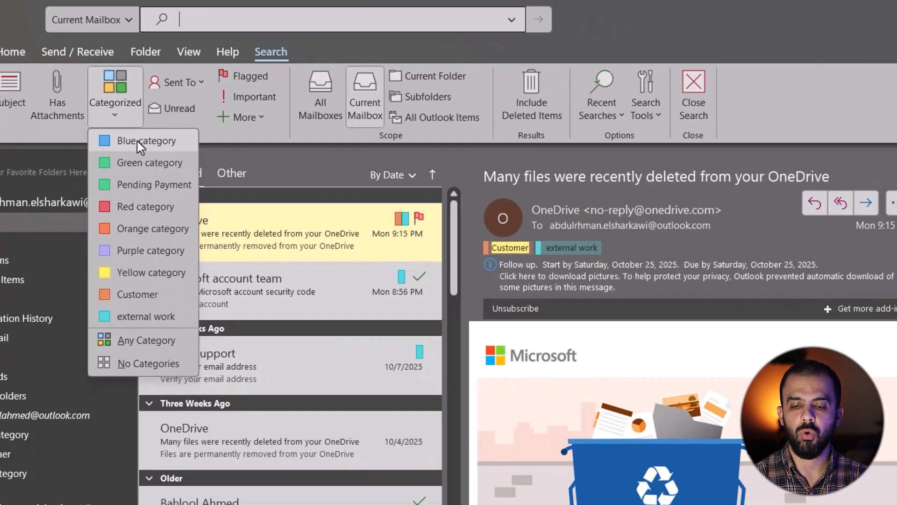
pyautogui.click(190, 180)
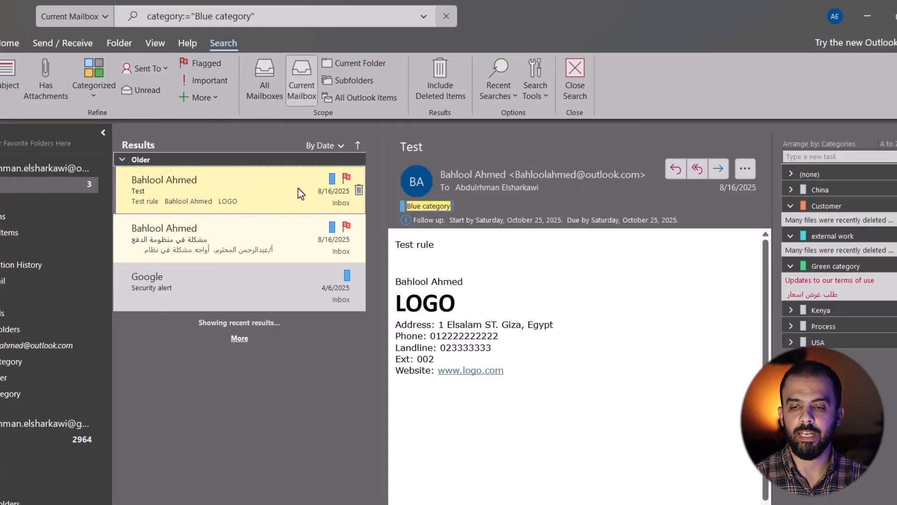